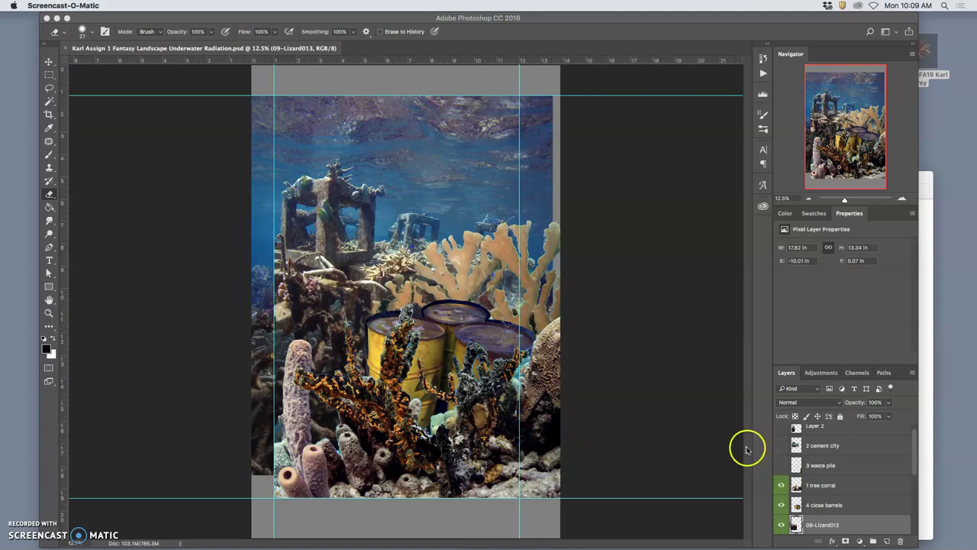
Toggle the tree coral, close barrels and 09-Lizard013 layers off and on to compare the composite.
{"action": "left_click", "coordinate": [782, 486]}
{"action": "left_click", "coordinate": [782, 486]}
{"action": "left_click", "coordinate": [782, 505]}
{"action": "left_click", "coordinate": [782, 504]}
{"action": "left_click", "coordinate": [780, 525]}
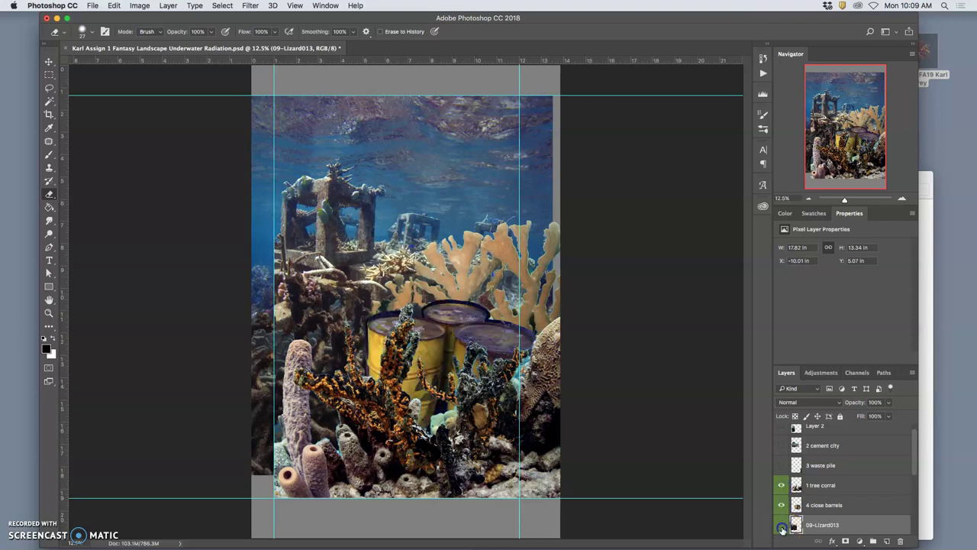
{"action": "left_click", "coordinate": [781, 527]}
{"action": "left_click", "coordinate": [781, 526]}
{"action": "left_click", "coordinate": [781, 527]}
{"action": "left_click", "coordinate": [780, 527]}
{"action": "left_click", "coordinate": [781, 526]}
{"action": "left_click", "coordinate": [781, 527]}
{"action": "left_click", "coordinate": [779, 526]}
{"action": "left_click", "coordinate": [779, 526]}
{"action": "left_click", "coordinate": [779, 527]}
{"action": "left_click", "coordinate": [779, 526]}
{"action": "left_click", "coordinate": [779, 526]}
Apply Levels to 09-Lizard013 with input 9, 1.27, 187 and output white 218.
{"action": "left_click", "coordinate": [141, 7]}
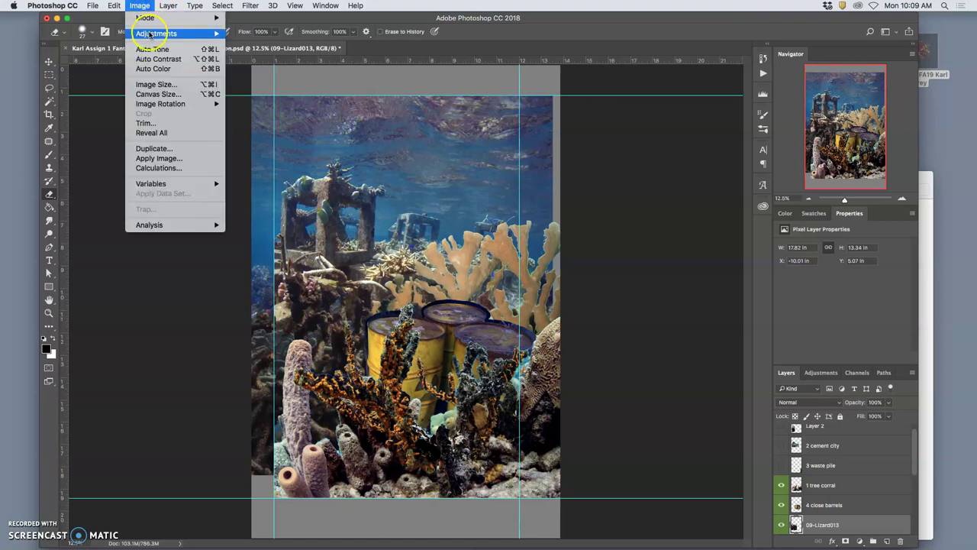
{"action": "mouse_move", "coordinate": [153, 33]}
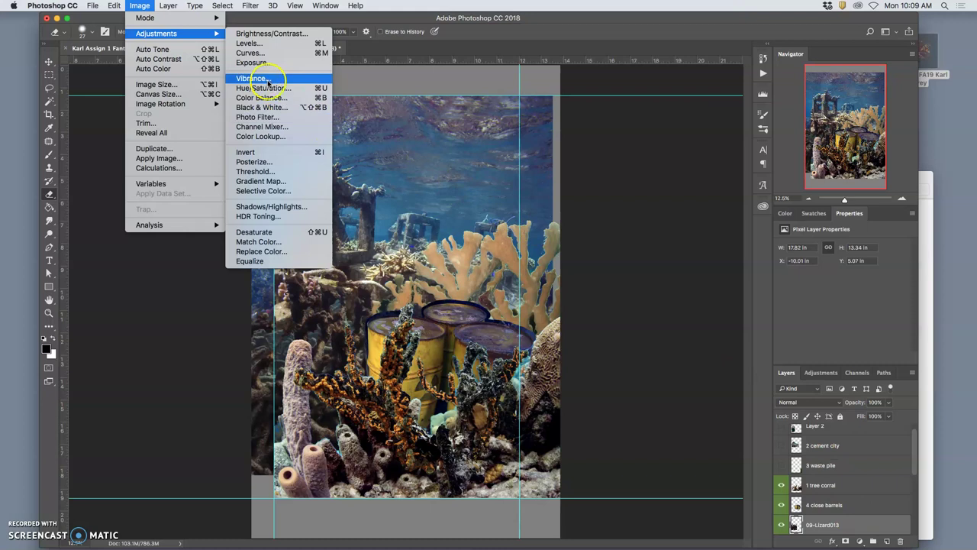
{"action": "left_click", "coordinate": [245, 44]}
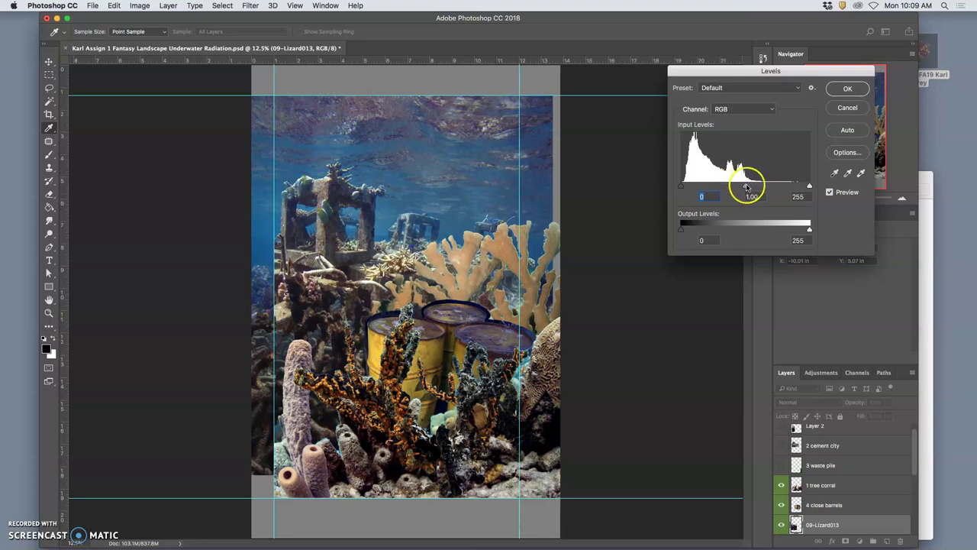
{"action": "left_click_drag", "start_coordinate": [746, 186], "coordinate": [737, 186]}
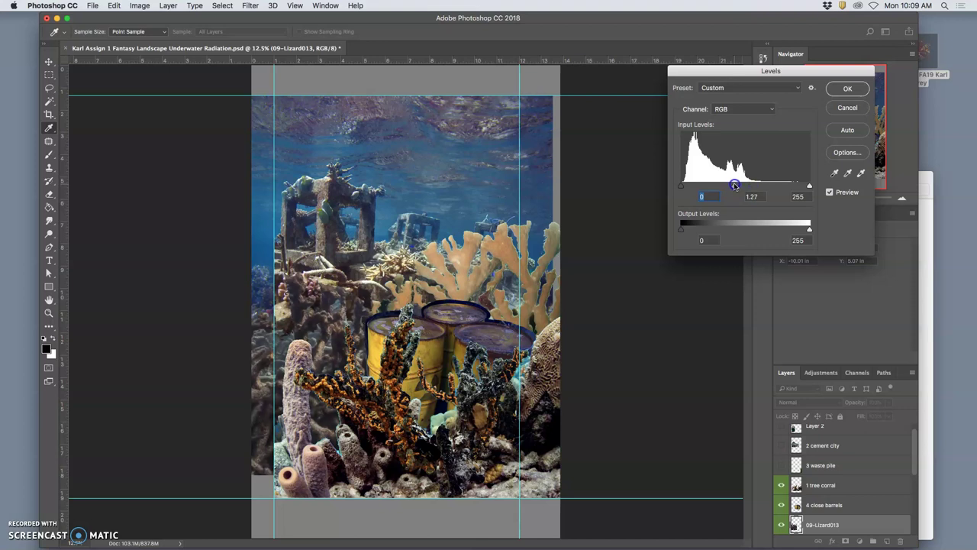
{"action": "left_click", "coordinate": [770, 191]}
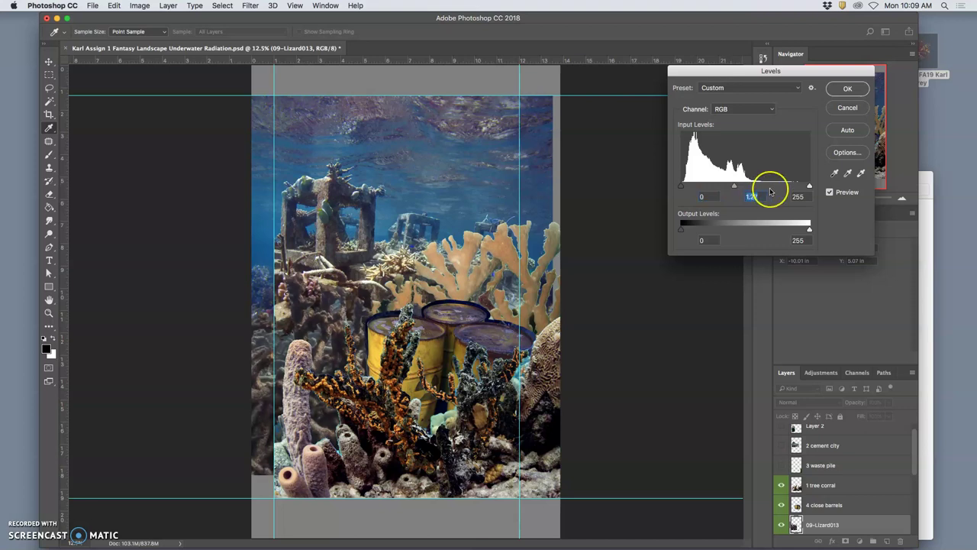
{"action": "left_click", "coordinate": [810, 227]}
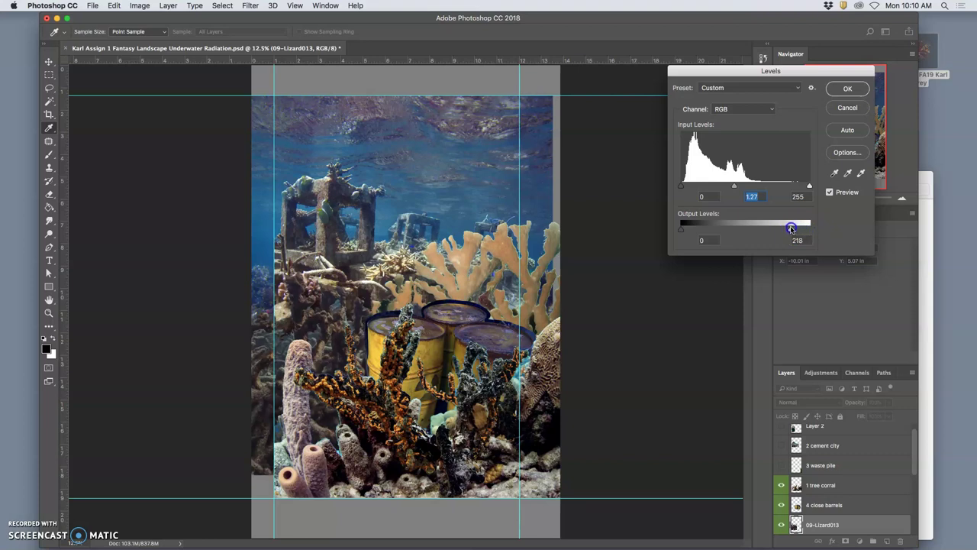
{"action": "mouse_move", "coordinate": [681, 228]}
{"action": "left_mouse_down"}
{"action": "mouse_move", "coordinate": [691, 229]}
{"action": "mouse_move", "coordinate": [681, 229]}
{"action": "left_mouse_up"}
{"action": "left_click", "coordinate": [682, 189]}
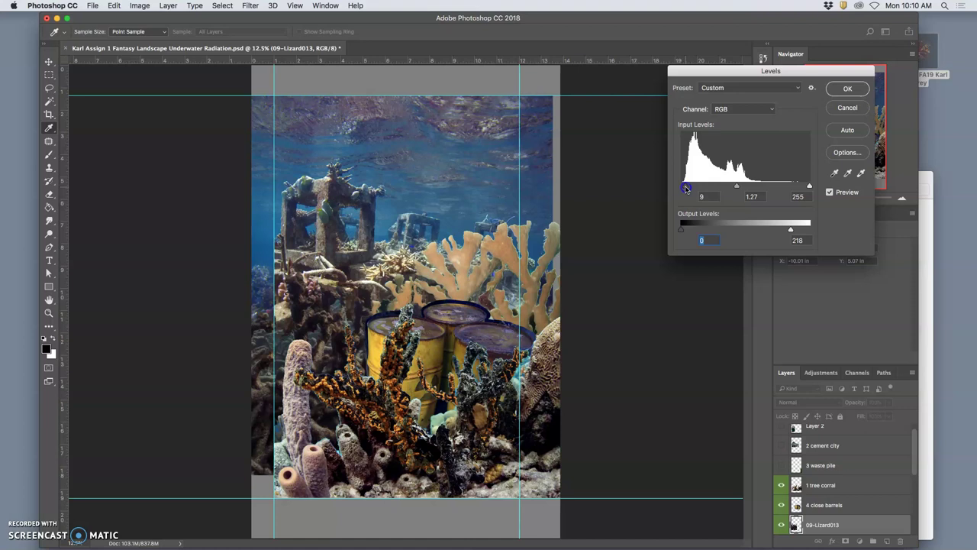
{"action": "left_click", "coordinate": [687, 189]}
{"action": "left_click", "coordinate": [810, 188]}
{"action": "left_click_drag", "start_coordinate": [802, 188], "coordinate": [760, 186]}
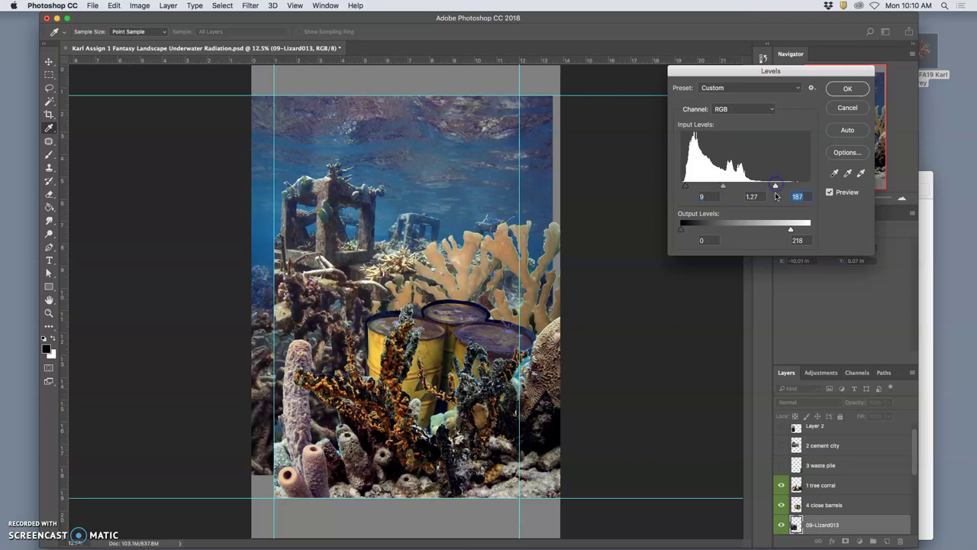
{"action": "left_click", "coordinate": [848, 89]}
{"action": "left_click", "coordinate": [847, 89]}
{"action": "key", "text": "e"}
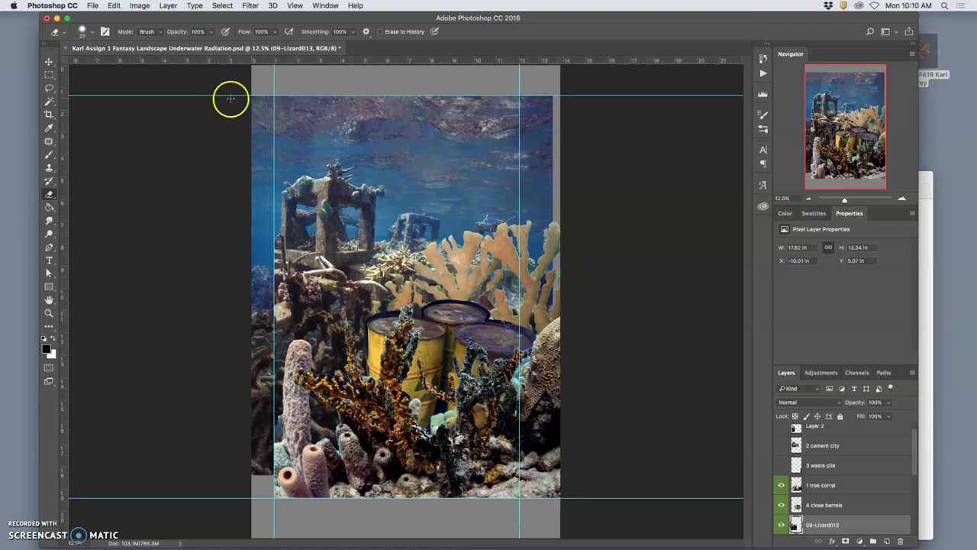
Apply a second Levels pass with input 10, 1.26, 235 and output 5 to 241.
{"action": "left_click", "coordinate": [139, 6]}
{"action": "mouse_move", "coordinate": [157, 34]}
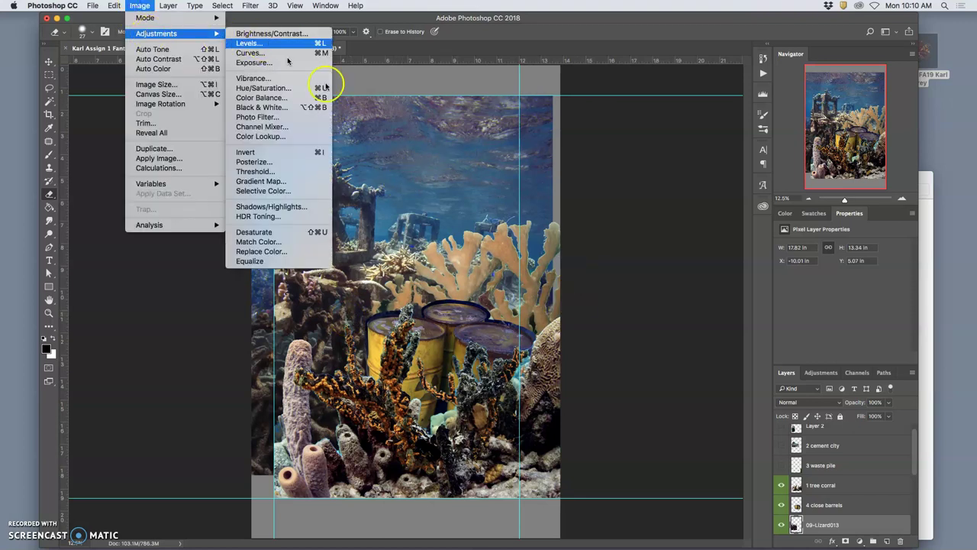
{"action": "key", "text": "super+l"}
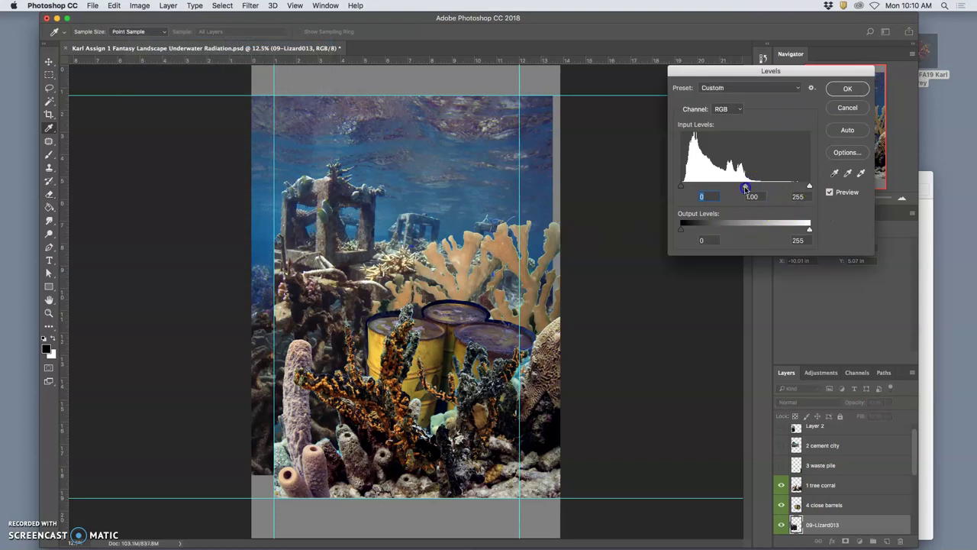
{"action": "left_click_drag", "start_coordinate": [737, 188], "coordinate": [686, 188]}
{"action": "left_click_drag", "start_coordinate": [809, 188], "coordinate": [800, 188]}
{"action": "left_click_drag", "start_coordinate": [809, 229], "coordinate": [802, 230]}
{"action": "left_click_drag", "start_coordinate": [682, 229], "coordinate": [683, 230]}
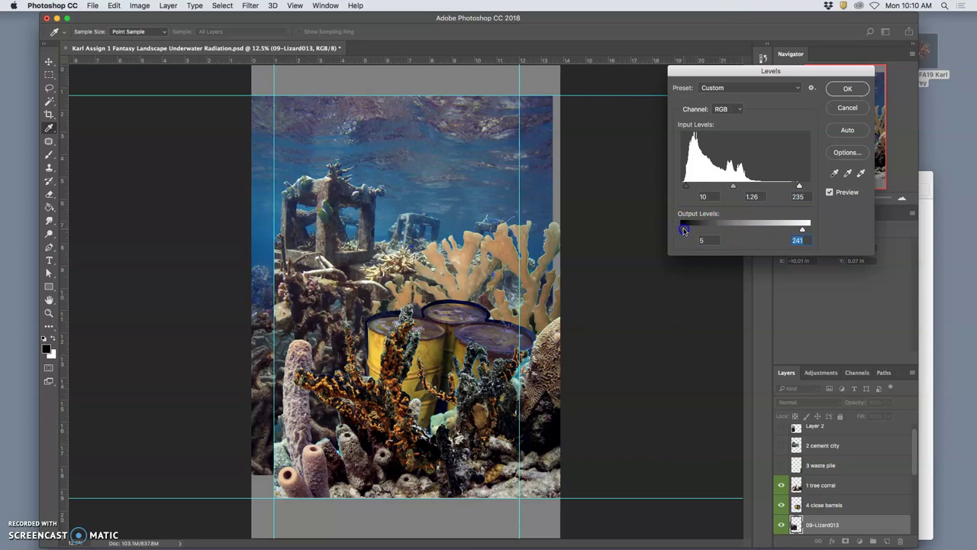
{"action": "left_click_drag", "start_coordinate": [684, 231], "coordinate": [683, 230]}
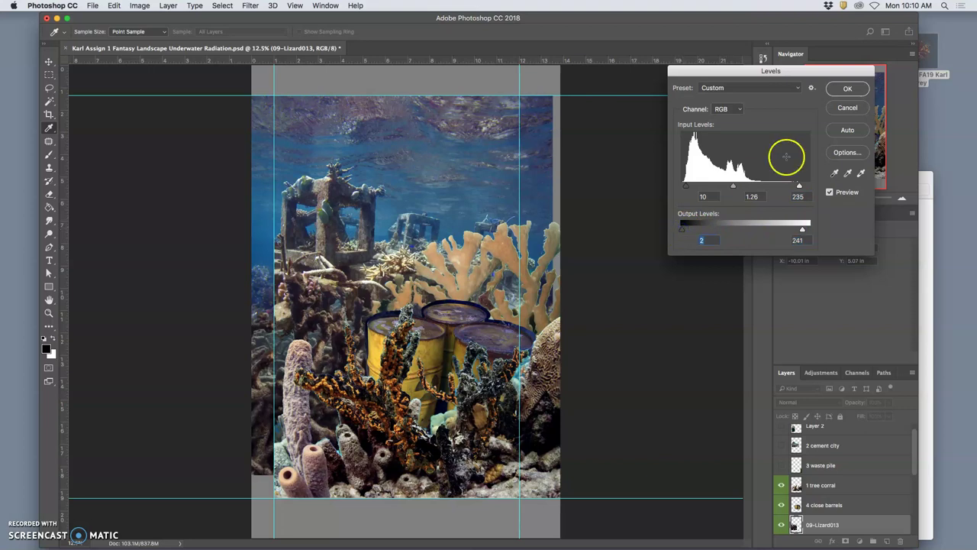
{"action": "left_click", "coordinate": [847, 89]}
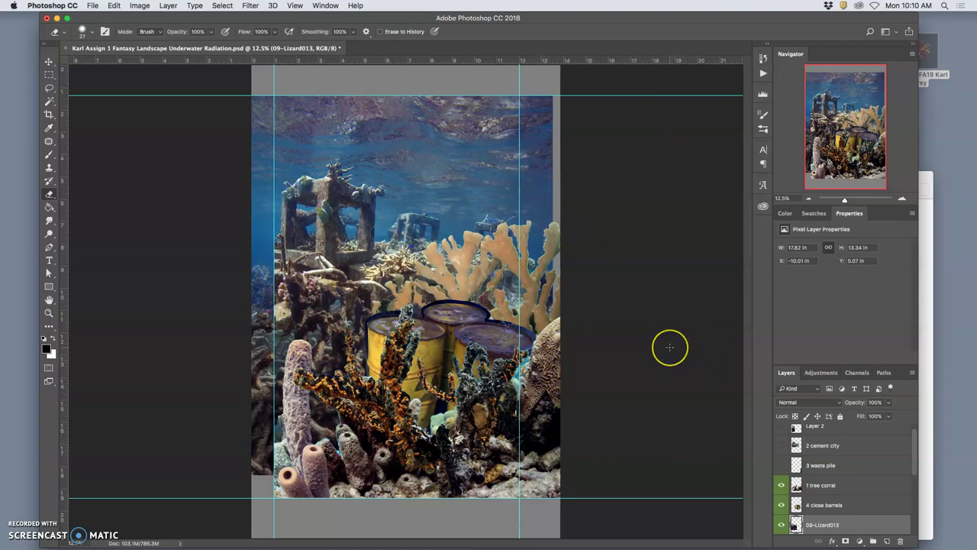
Undo and redo the Levels change to compare before and after, keeping it applied.
{"action": "key", "text": "super+z"}
{"action": "key", "text": "super+z"}
{"action": "key", "text": "super+z"}
{"action": "key", "text": "super+z"}
{"action": "key", "text": "super+z"}
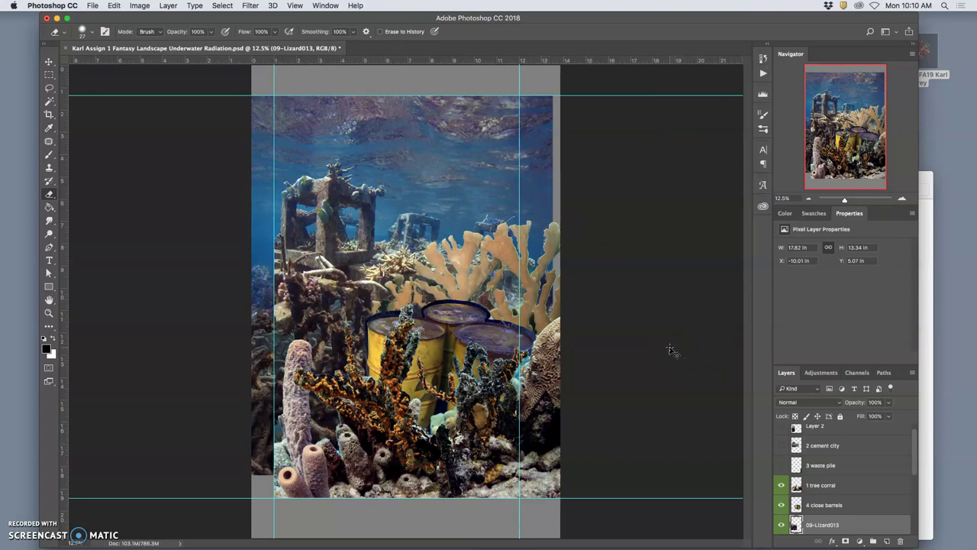
{"action": "key", "text": "super+z"}
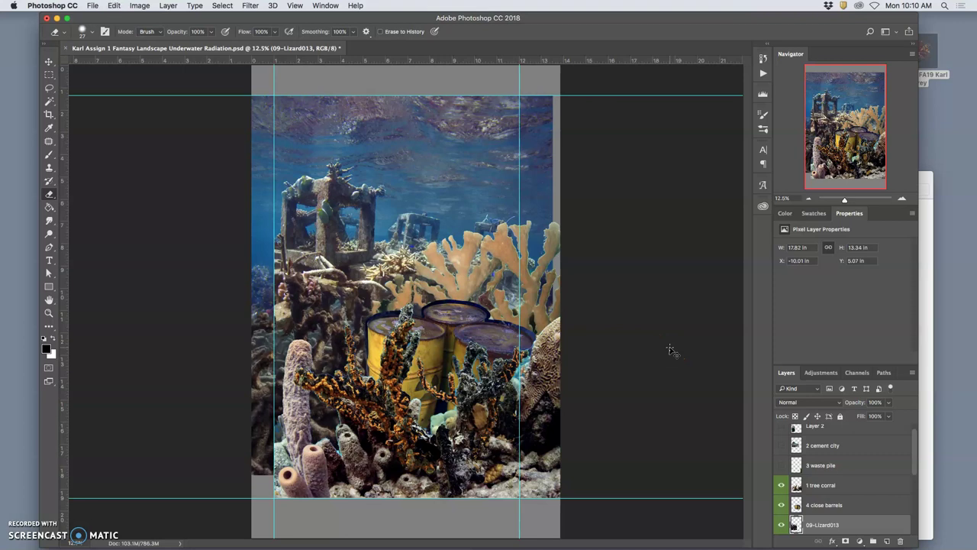
{"action": "key", "text": "super+z"}
{"action": "key", "text": "super+z"}
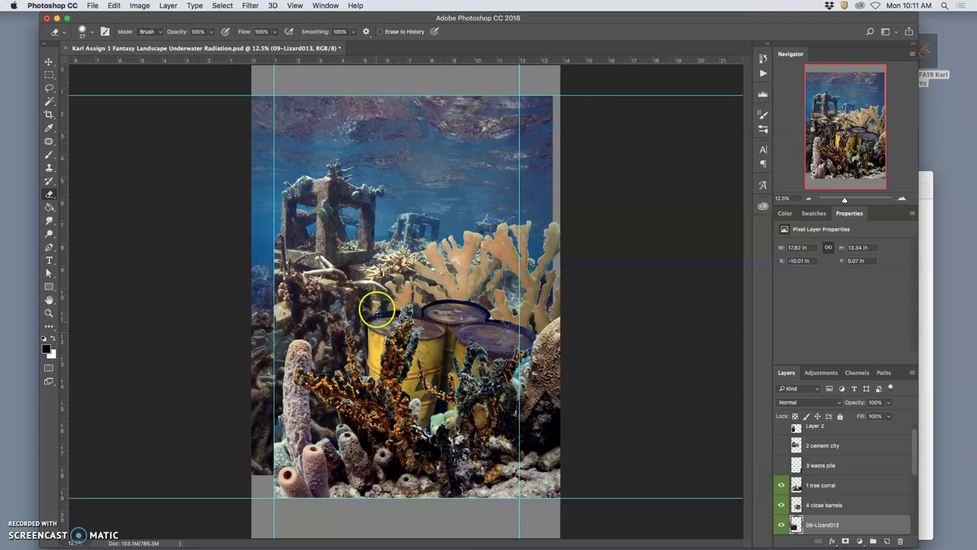
{"action": "key", "text": "super+z"}
{"action": "key", "text": "super+z"}
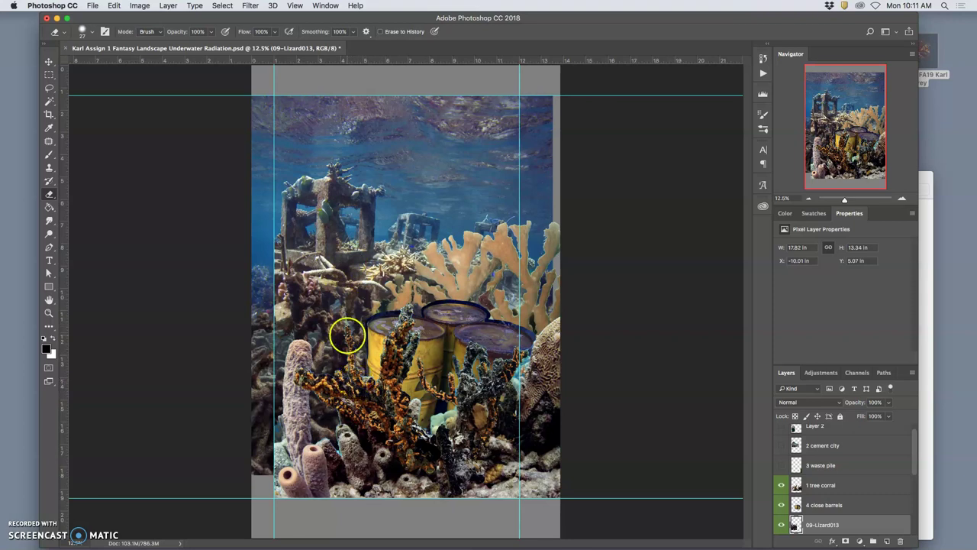
Color balance 09-Lizard013: midtones +9, -2, -16, shadows toward blue, highlights slightly toward yellow.
{"action": "left_click", "coordinate": [140, 5]}
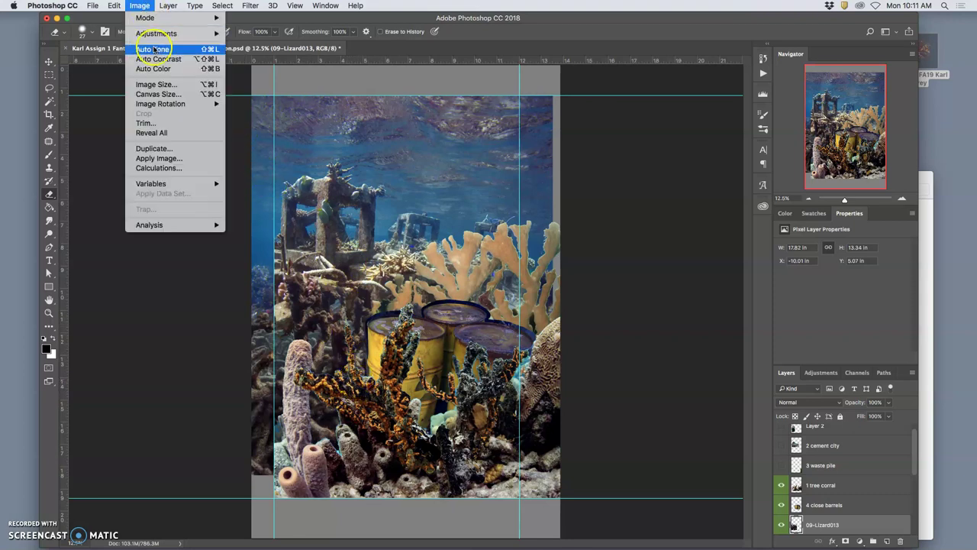
{"action": "mouse_move", "coordinate": [156, 34]}
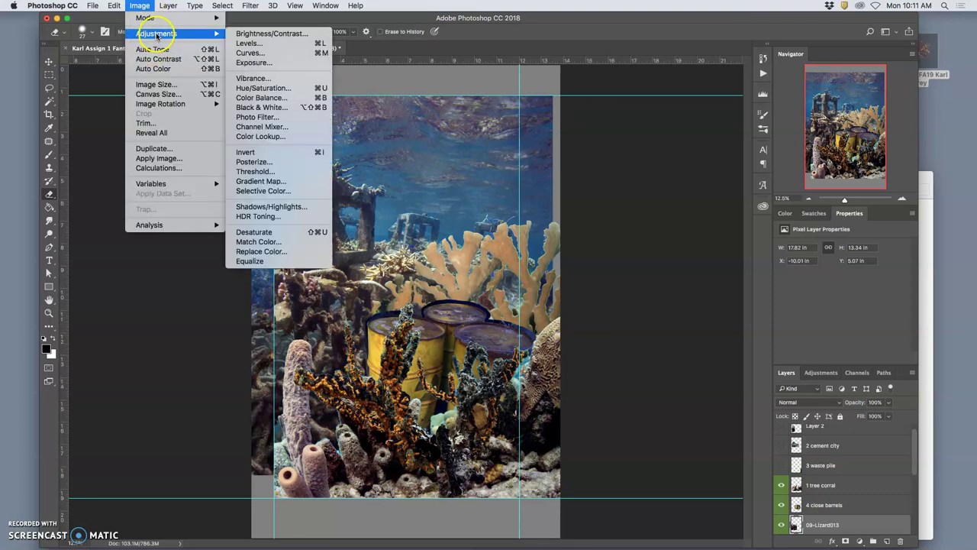
{"action": "left_click", "coordinate": [261, 98]}
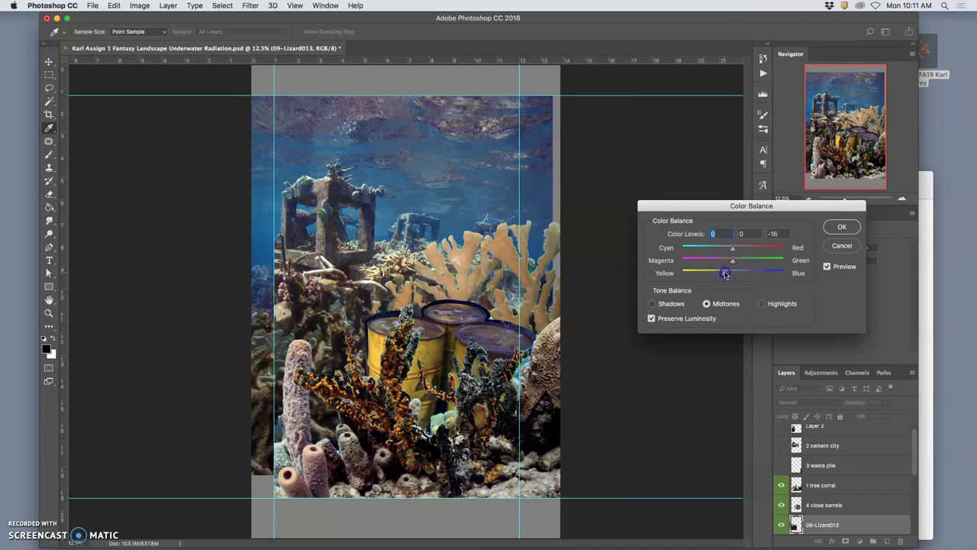
{"action": "left_click", "coordinate": [724, 274]}
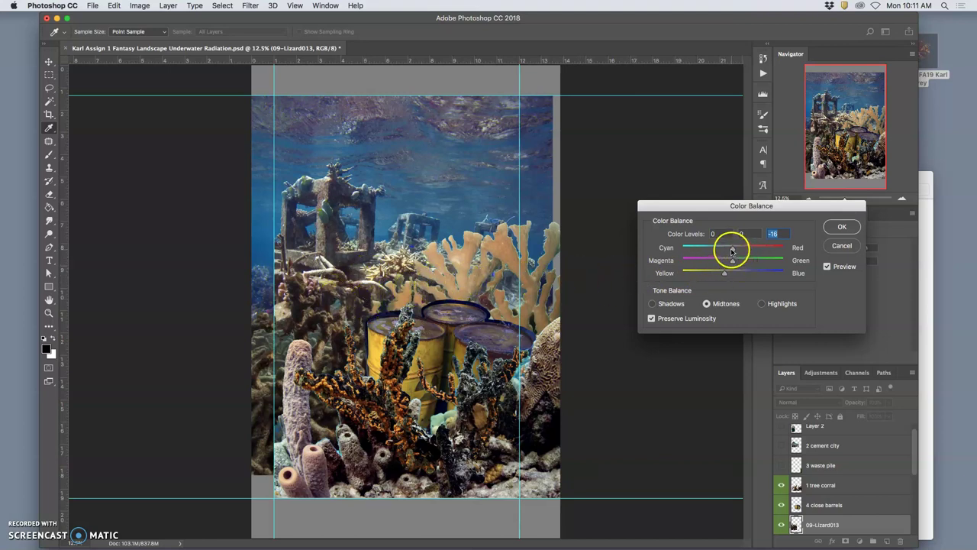
{"action": "left_click_drag", "start_coordinate": [731, 251], "coordinate": [735, 249]}
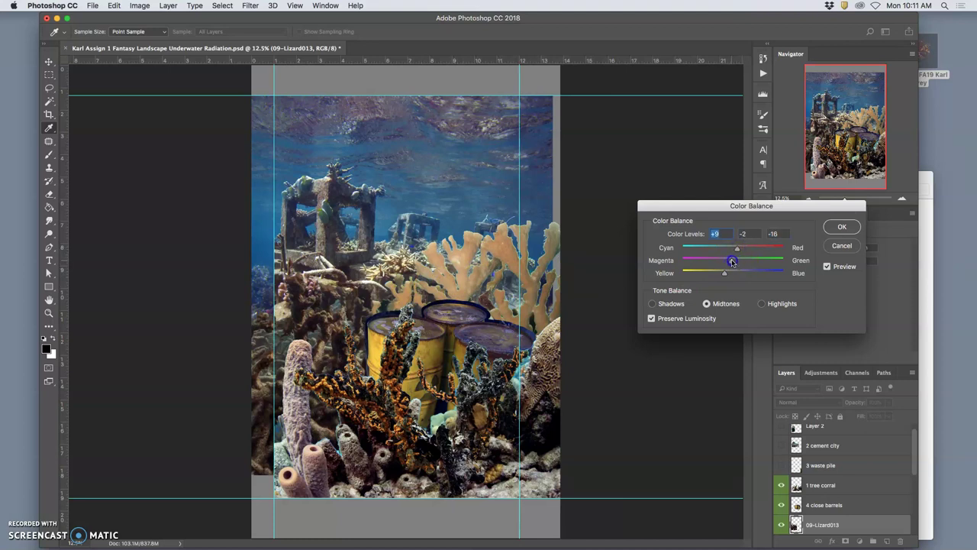
{"action": "left_click", "coordinate": [653, 304]}
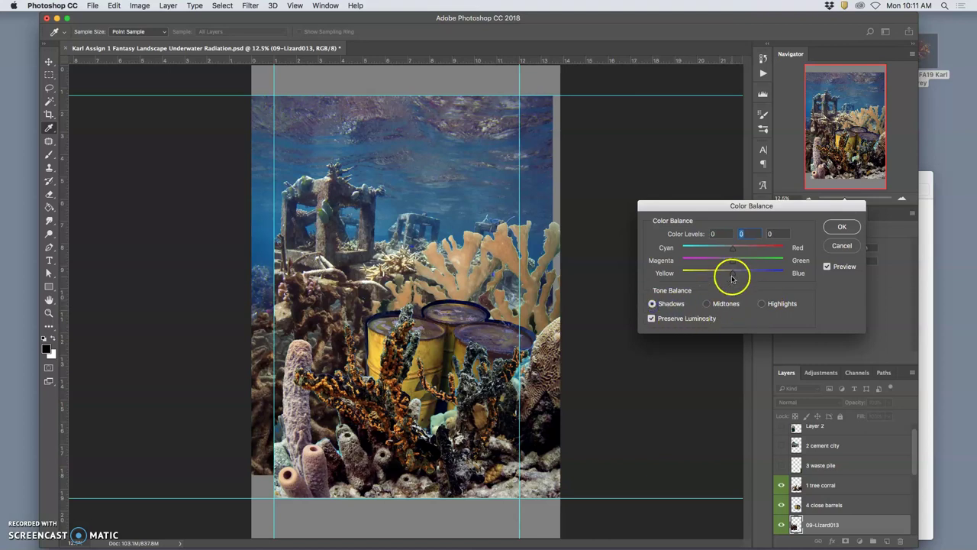
{"action": "left_click_drag", "start_coordinate": [734, 277], "coordinate": [738, 277]}
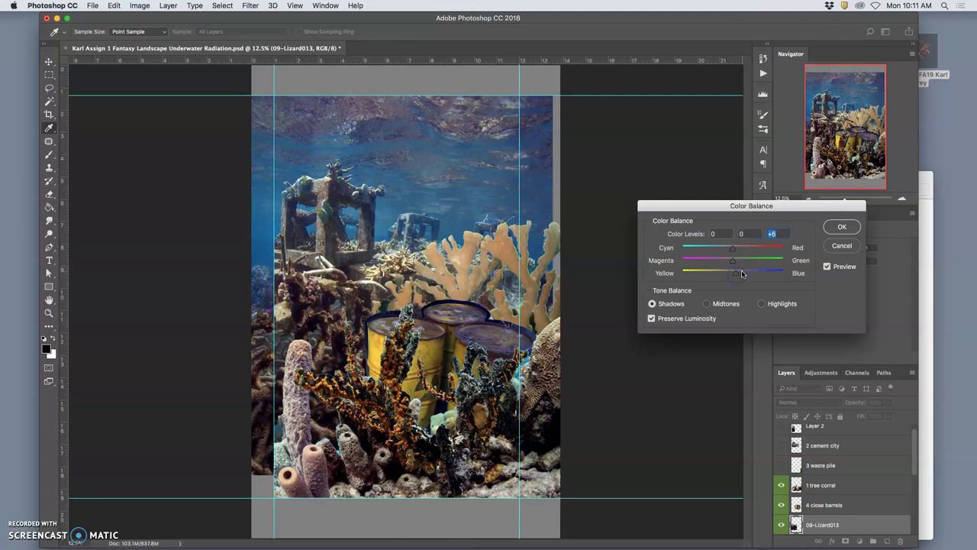
{"action": "left_click_drag", "start_coordinate": [733, 250], "coordinate": [733, 251]}
{"action": "left_click", "coordinate": [761, 303]}
{"action": "left_click_drag", "start_coordinate": [733, 276], "coordinate": [732, 276]}
{"action": "left_click", "coordinate": [842, 226]}
Erase a small stray patch of coral with the Eraser tool.
{"action": "key", "text": "e"}
{"action": "left_click", "coordinate": [550, 283]}
{"action": "left_click_drag", "start_coordinate": [550, 283], "coordinate": [545, 280]}
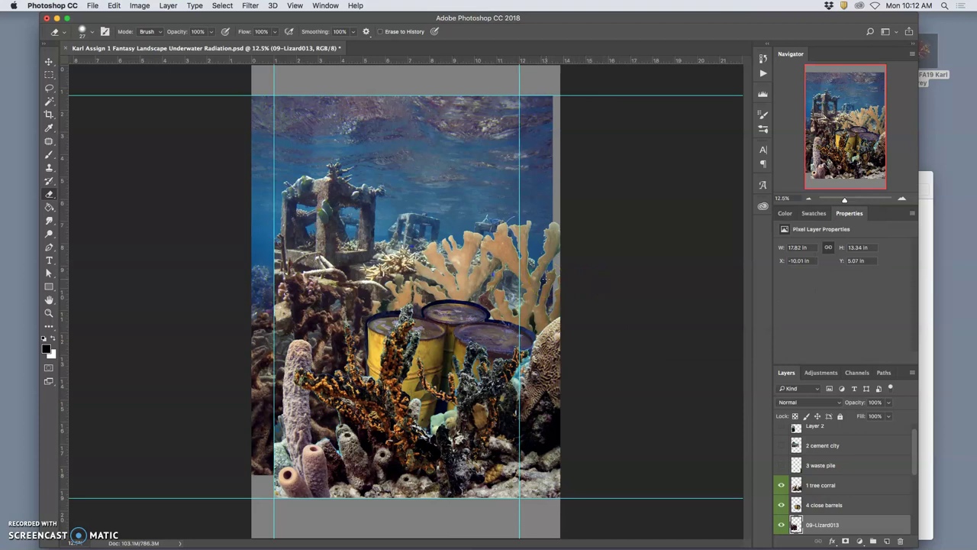
{"action": "mouse_move", "coordinate": [494, 280]}
{"action": "left_mouse_down"}
{"action": "mouse_move", "coordinate": [420, 353]}
{"action": "mouse_move", "coordinate": [387, 357]}
{"action": "mouse_move", "coordinate": [370, 277]}
{"action": "mouse_move", "coordinate": [338, 244]}
{"action": "left_mouse_up"}
Select 2 cement city copy and set its midtone Color Balance to +2, 0, +7.
{"action": "scroll", "coordinate": [828, 482], "scroll_direction": "down", "scroll_amount": 3}
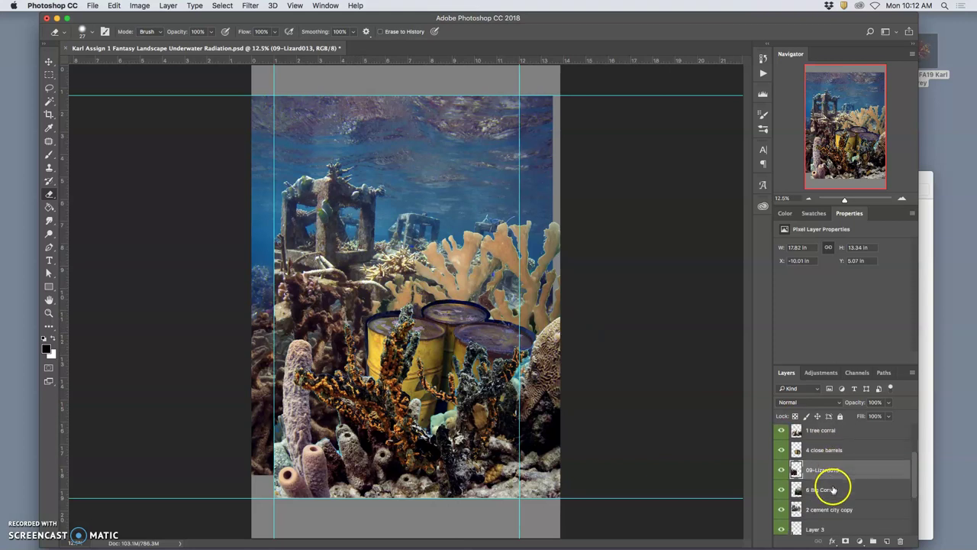
{"action": "left_click", "coordinate": [781, 509]}
{"action": "left_click", "coordinate": [781, 509]}
{"action": "left_click", "coordinate": [821, 509]}
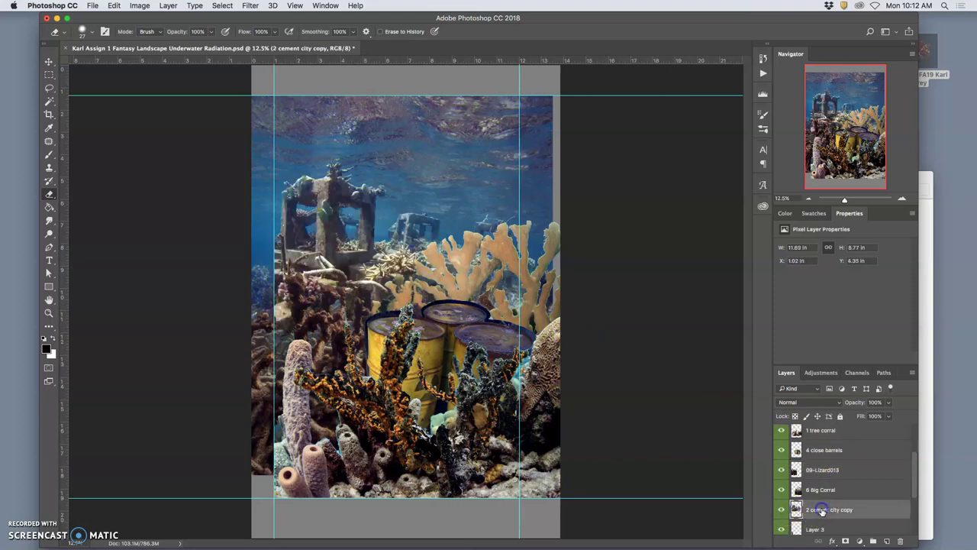
{"action": "left_click", "coordinate": [140, 6]}
{"action": "mouse_move", "coordinate": [202, 38]}
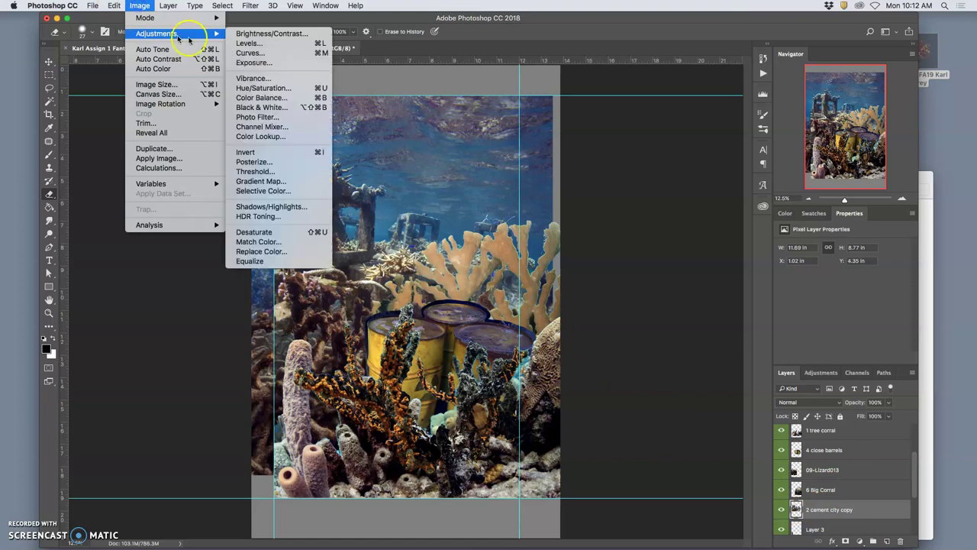
{"action": "left_click", "coordinate": [261, 97]}
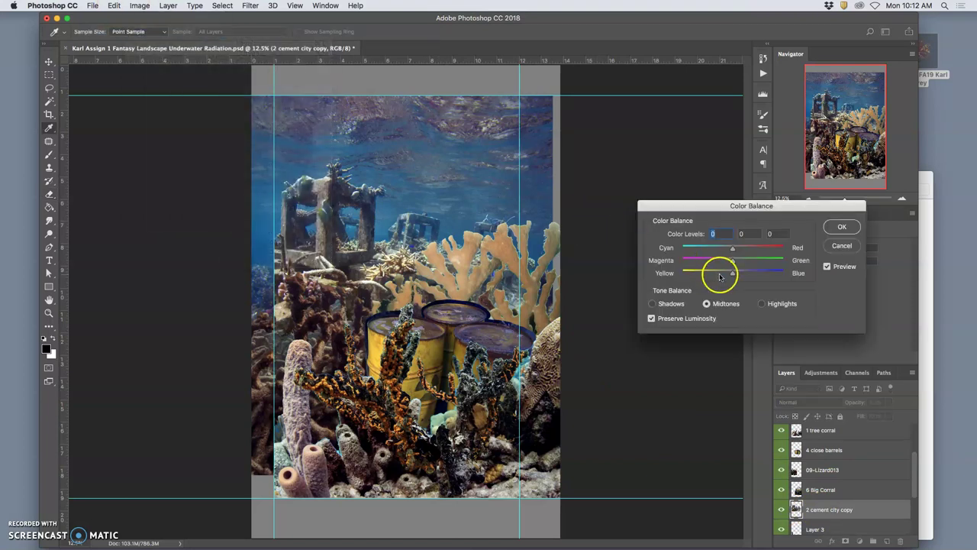
{"action": "left_click_drag", "start_coordinate": [731, 249], "coordinate": [734, 250]}
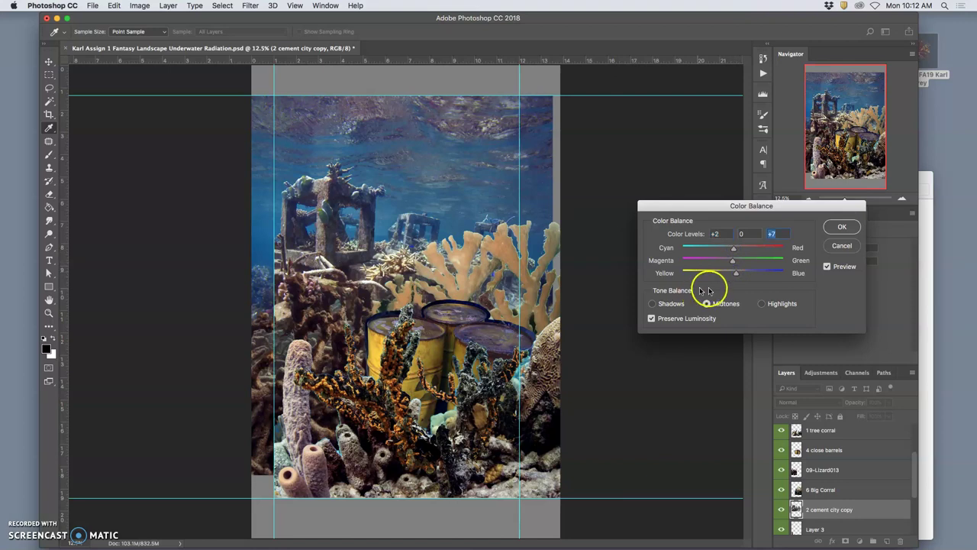
{"action": "left_click", "coordinate": [841, 227]}
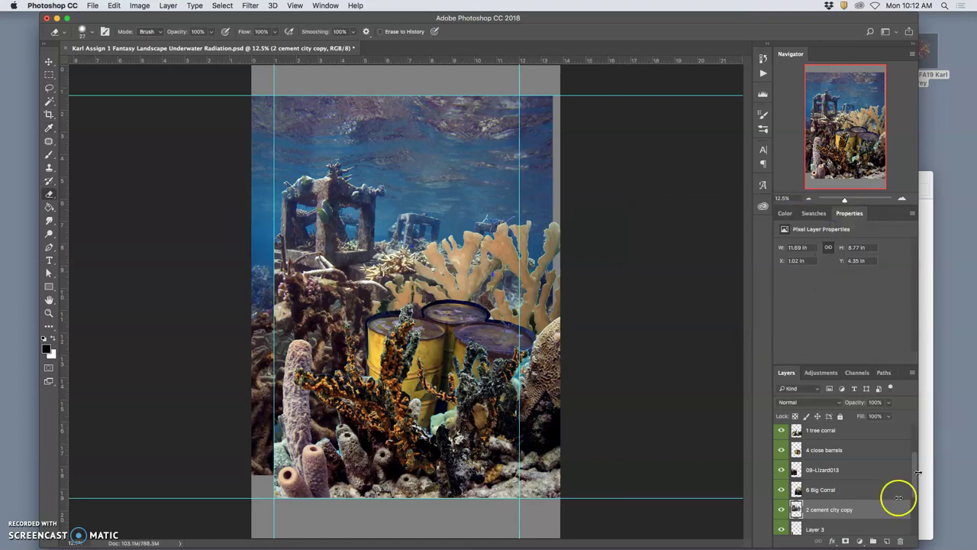
Select 6 Big Corral and balance it: bluer midtones and shadows, highlights 0, 0, −3.
{"action": "left_click", "coordinate": [822, 489]}
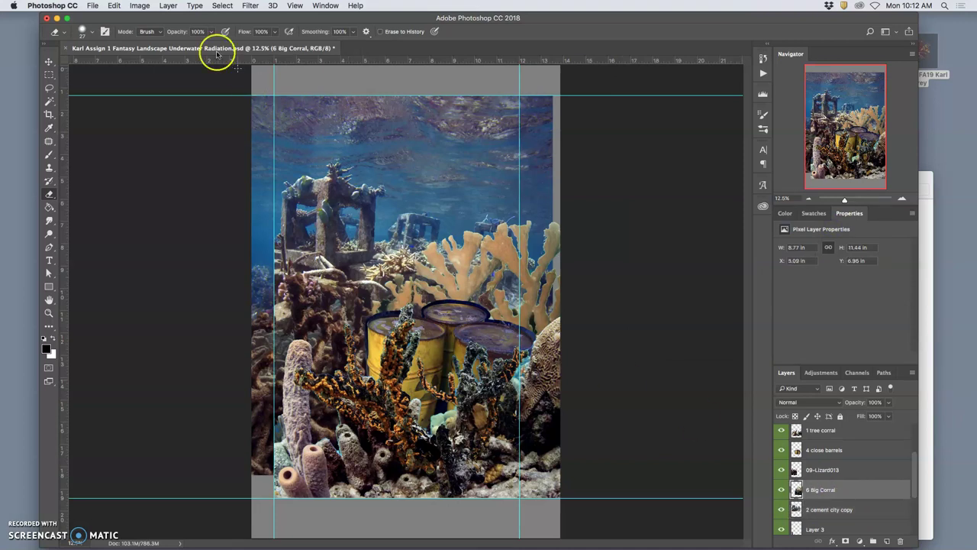
{"action": "left_click", "coordinate": [140, 5]}
{"action": "mouse_move", "coordinate": [156, 33]}
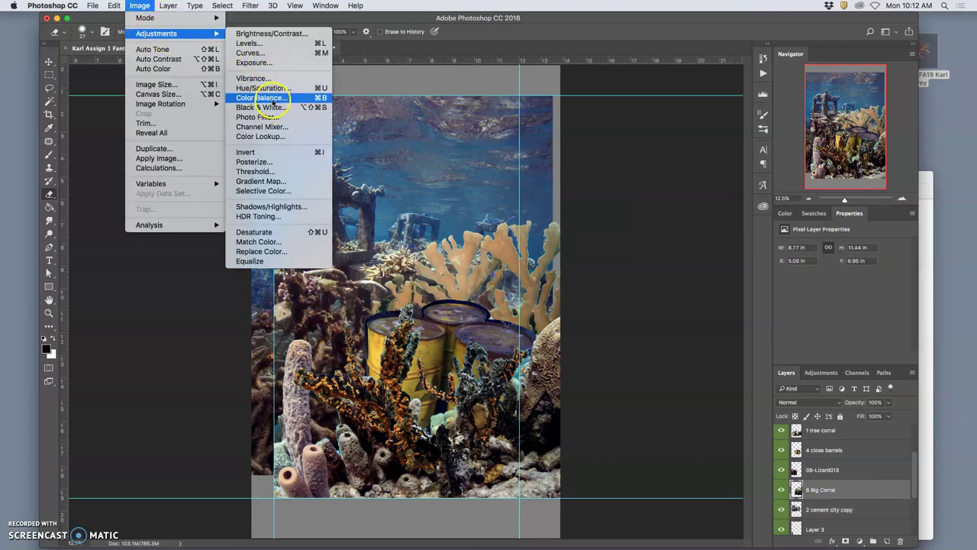
{"action": "left_click", "coordinate": [261, 98]}
{"action": "left_click_drag", "start_coordinate": [738, 278], "coordinate": [726, 251]}
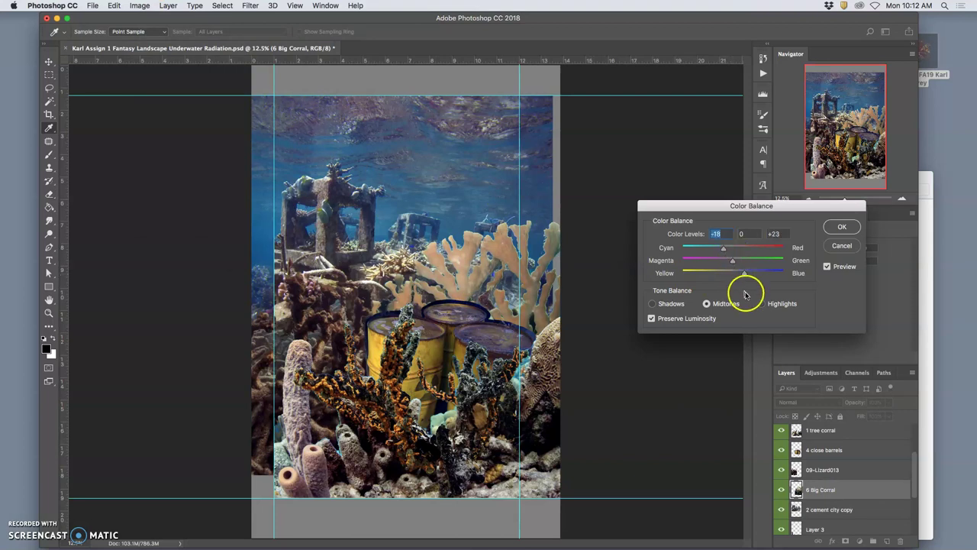
{"action": "left_click", "coordinate": [653, 304]}
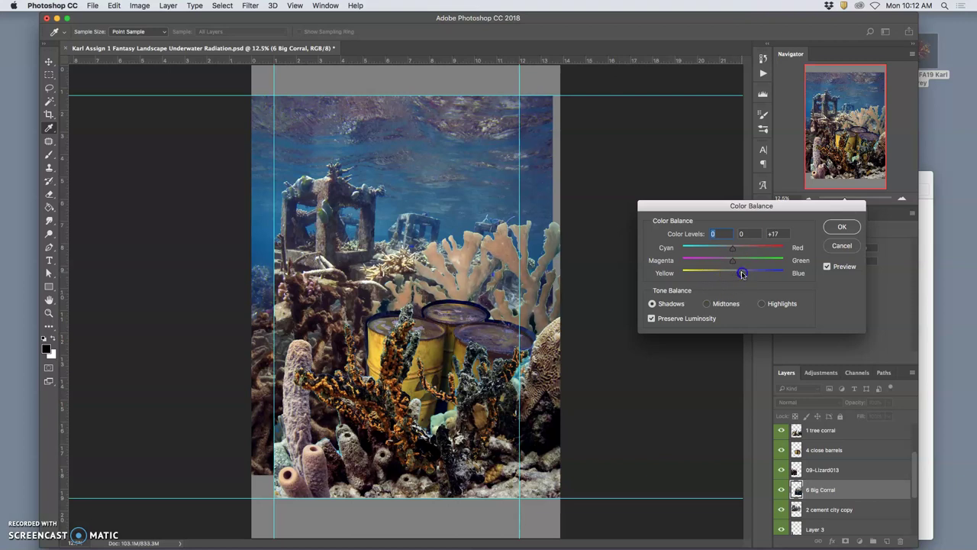
{"action": "left_click_drag", "start_coordinate": [734, 249], "coordinate": [732, 250]}
{"action": "left_click", "coordinate": [761, 303]}
{"action": "left_click_drag", "start_coordinate": [733, 273], "coordinate": [731, 276]}
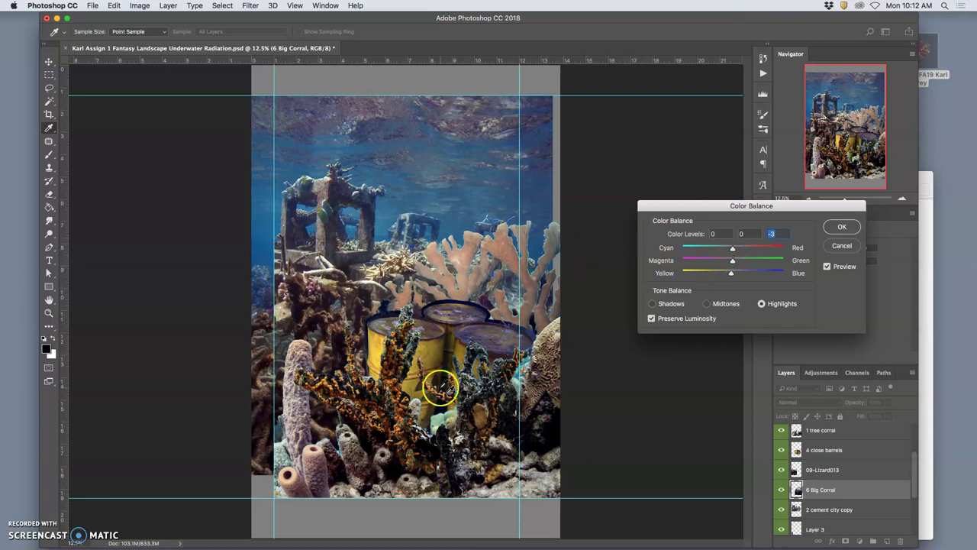
{"action": "left_click", "coordinate": [836, 226]}
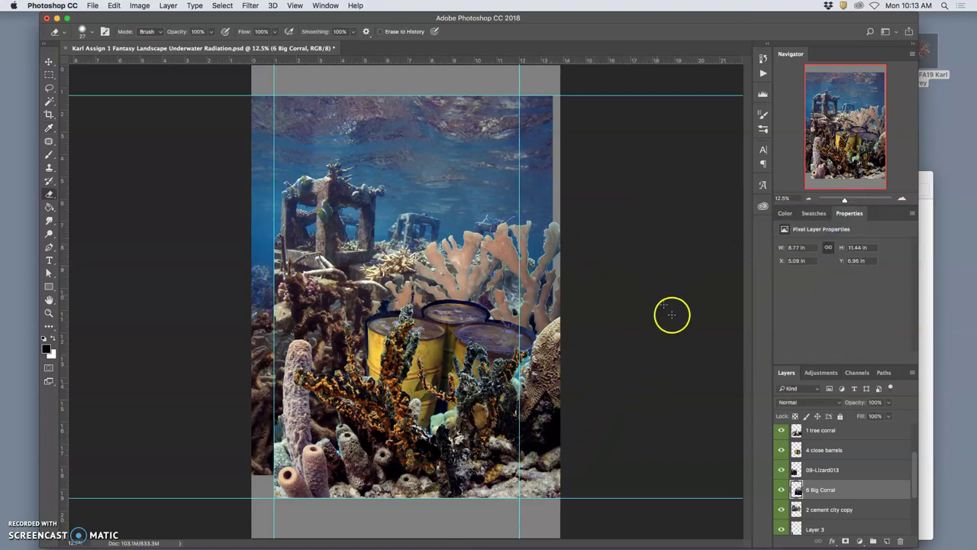
Warp 09-Lizard013, bending its left side and pulling the middle down-left to 18.25 in wide.
{"action": "left_click", "coordinate": [780, 470]}
{"action": "left_click", "coordinate": [781, 470]}
{"action": "left_click", "coordinate": [809, 471]}
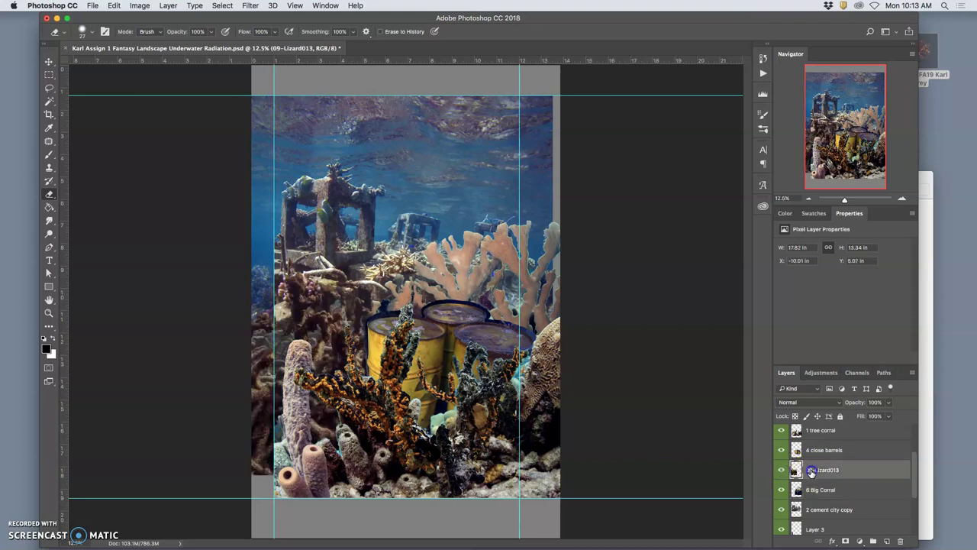
{"action": "key", "text": "super+t"}
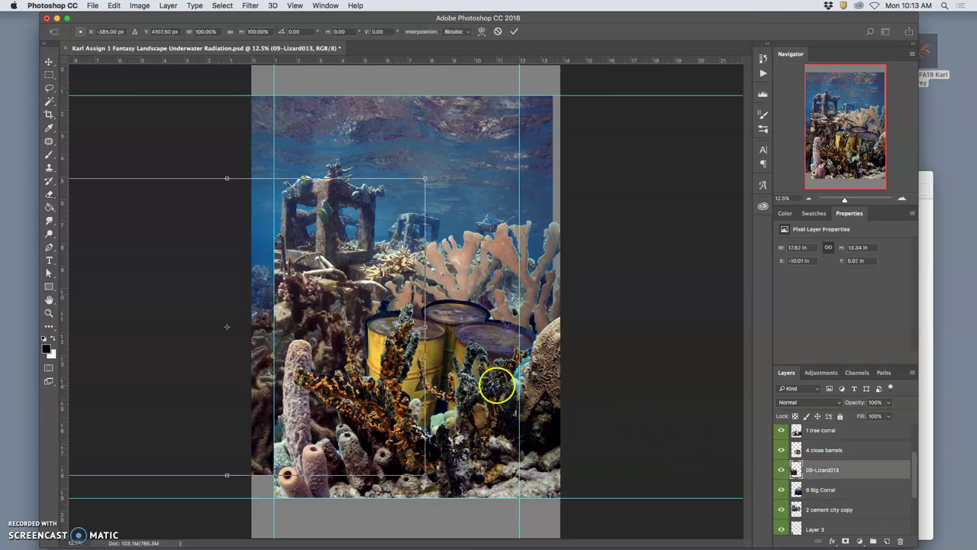
{"action": "right_click", "coordinate": [360, 291]}
{"action": "left_click", "coordinate": [382, 357]}
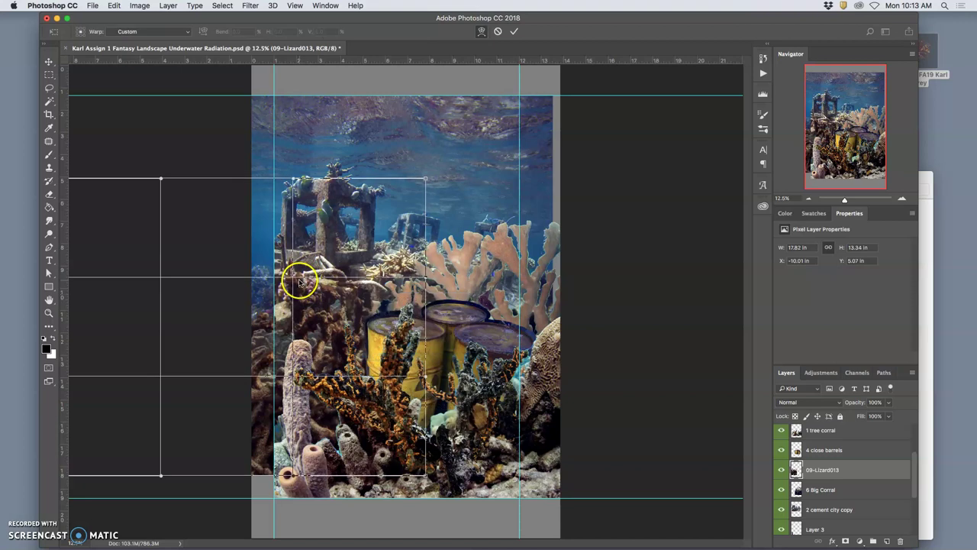
{"action": "right_click", "coordinate": [270, 258]}
{"action": "left_click_drag", "start_coordinate": [261, 272], "coordinate": [254, 273]}
{"action": "left_click_drag", "start_coordinate": [363, 288], "coordinate": [334, 364]}
{"action": "left_click", "coordinate": [245, 380]}
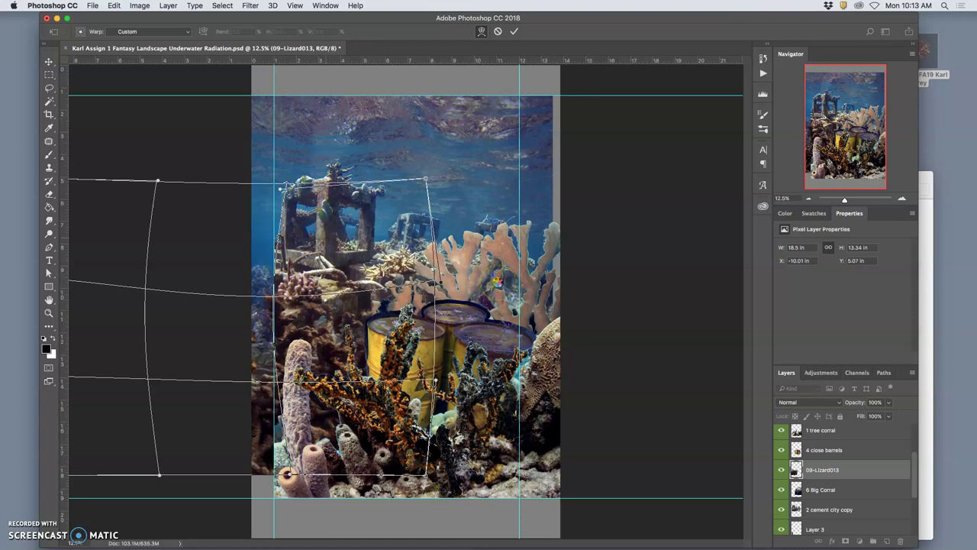
{"action": "key", "text": "Return"}
{"action": "key", "text": "e"}
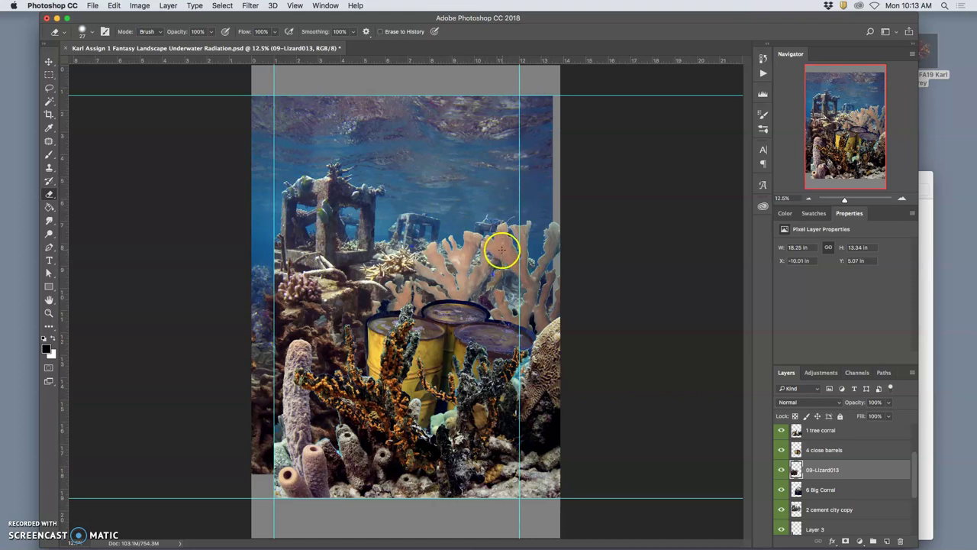
{"action": "scroll", "coordinate": [508, 305], "scroll_direction": "up", "scroll_amount": 2}
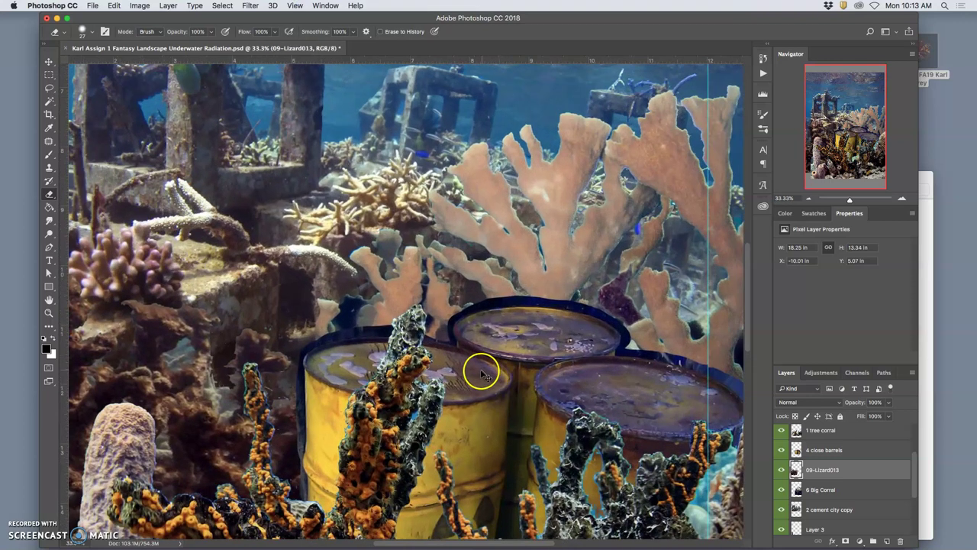
{"action": "scroll", "coordinate": [388, 316], "scroll_direction": "down", "scroll_amount": 5}
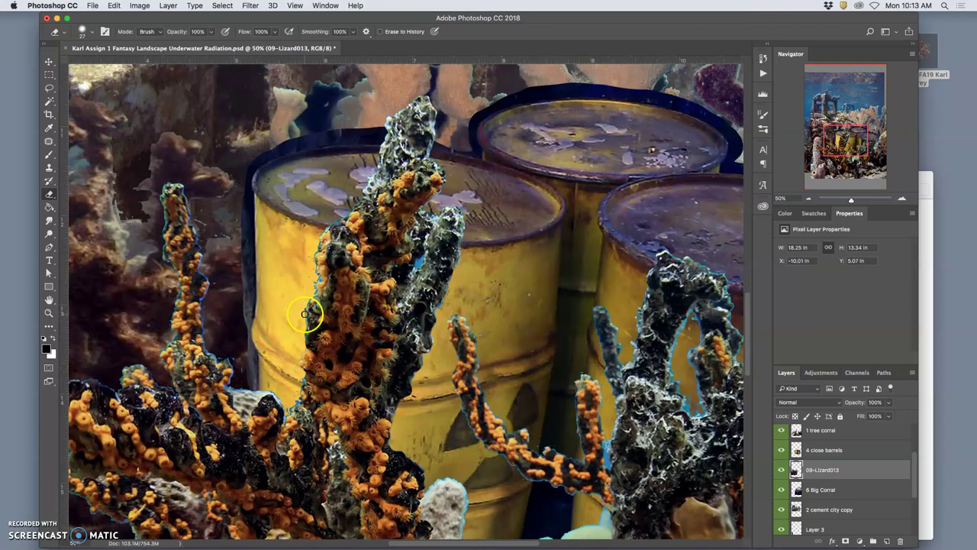
{"action": "scroll", "coordinate": [319, 315], "scroll_direction": "down", "scroll_amount": 3}
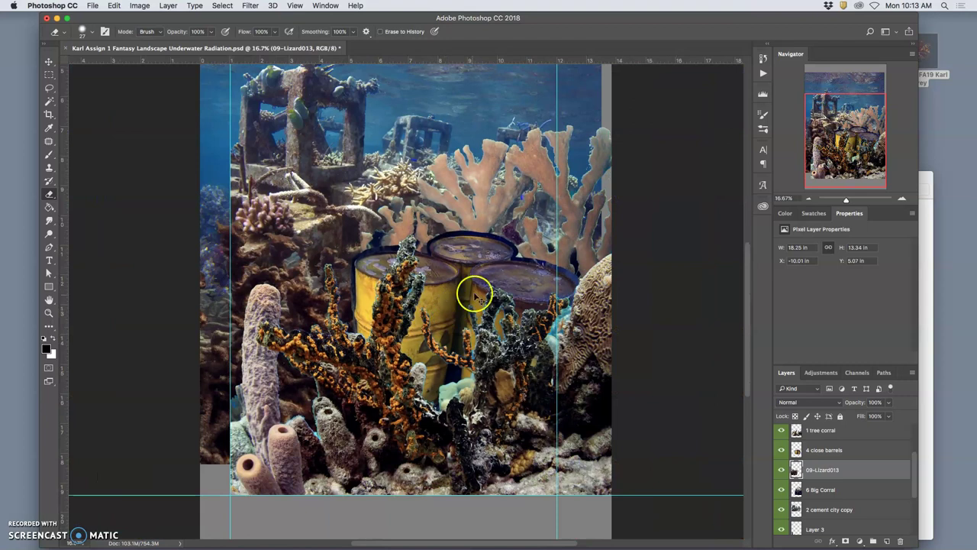
{"action": "scroll", "coordinate": [481, 287], "scroll_direction": "up", "scroll_amount": 1}
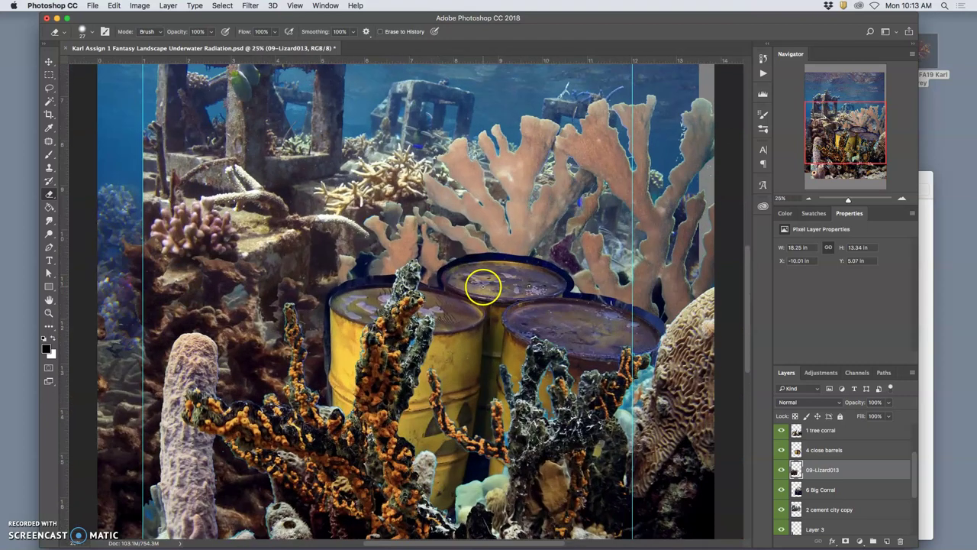
{"action": "scroll", "coordinate": [482, 287], "scroll_direction": "down", "scroll_amount": 2}
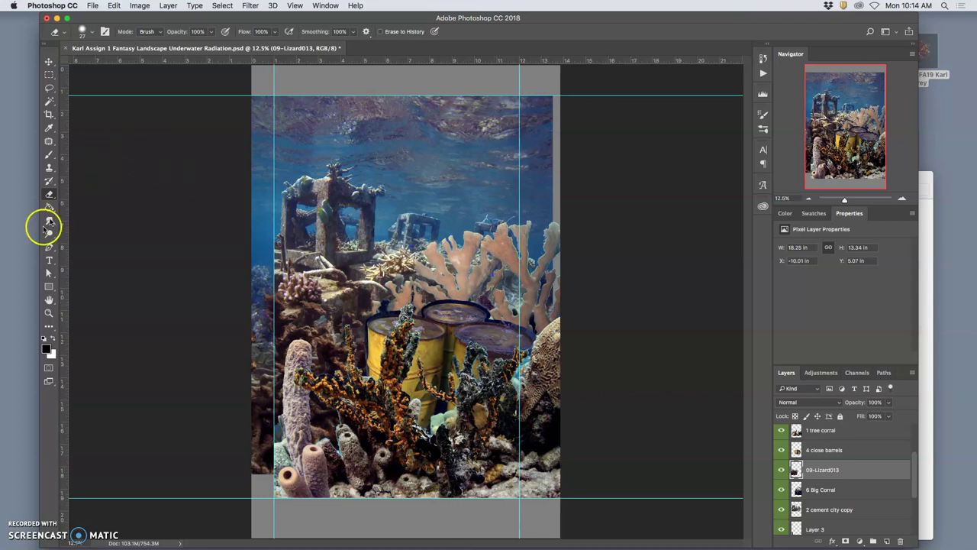
Lighten the pink coral on the 6 Big Corral layer with the Dodge tool.
{"action": "left_click", "coordinate": [48, 234]}
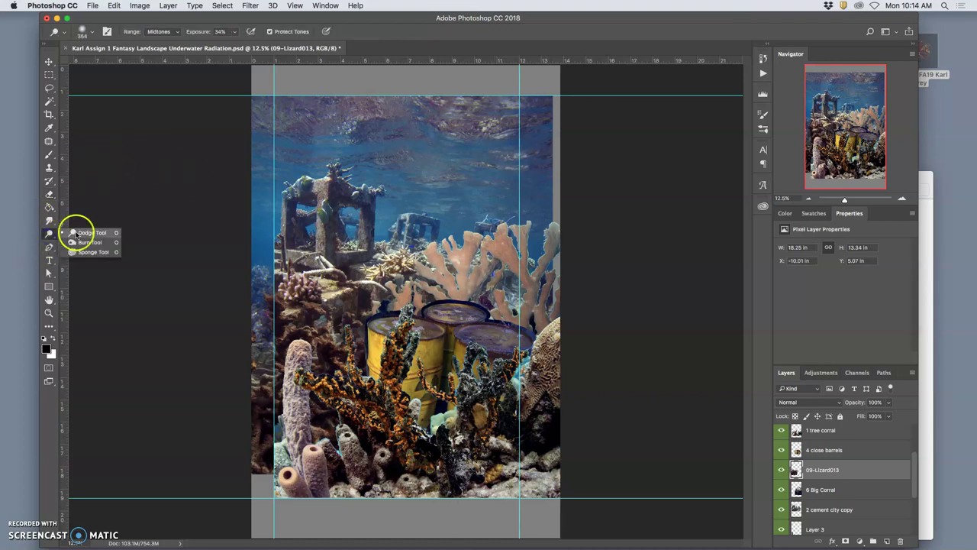
{"action": "mouse_move", "coordinate": [77, 226]}
{"action": "left_mouse_down"}
{"action": "mouse_move", "coordinate": [96, 240]}
{"action": "mouse_move", "coordinate": [81, 257]}
{"action": "mouse_move", "coordinate": [50, 237]}
{"action": "left_mouse_up"}
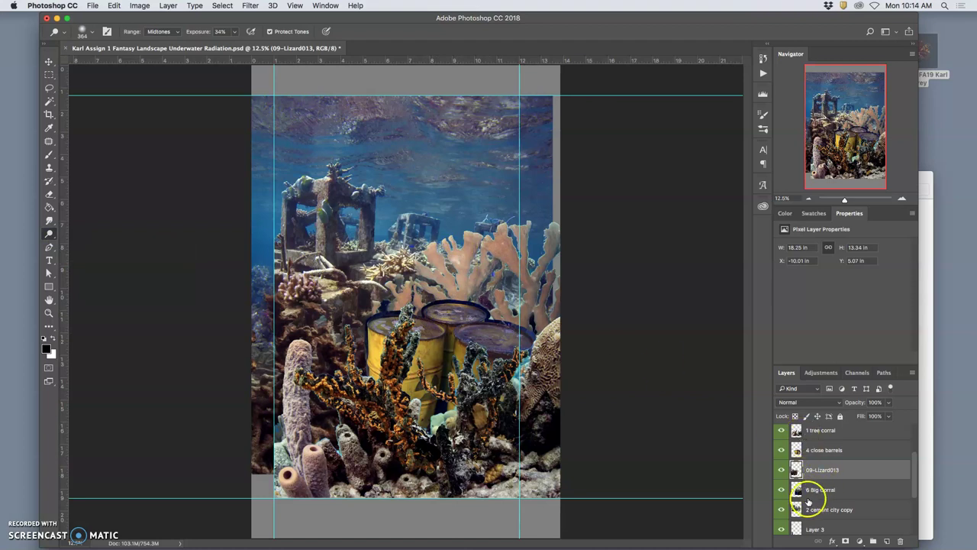
{"action": "left_click", "coordinate": [782, 489]}
{"action": "left_click", "coordinate": [811, 490]}
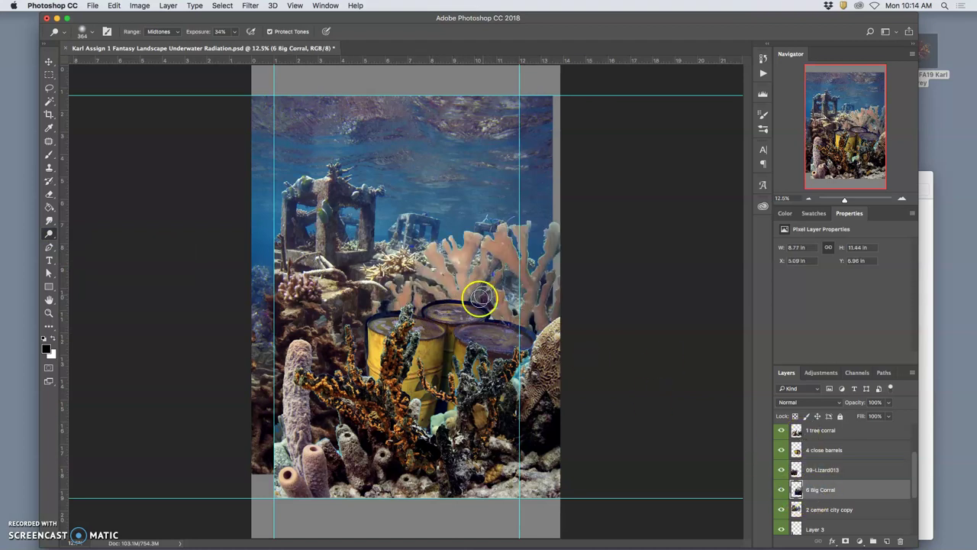
{"action": "mouse_move", "coordinate": [450, 277]}
{"action": "left_mouse_down"}
{"action": "mouse_move", "coordinate": [410, 263]}
{"action": "mouse_move", "coordinate": [457, 265]}
{"action": "mouse_move", "coordinate": [417, 276]}
{"action": "mouse_move", "coordinate": [468, 262]}
{"action": "left_mouse_up"}
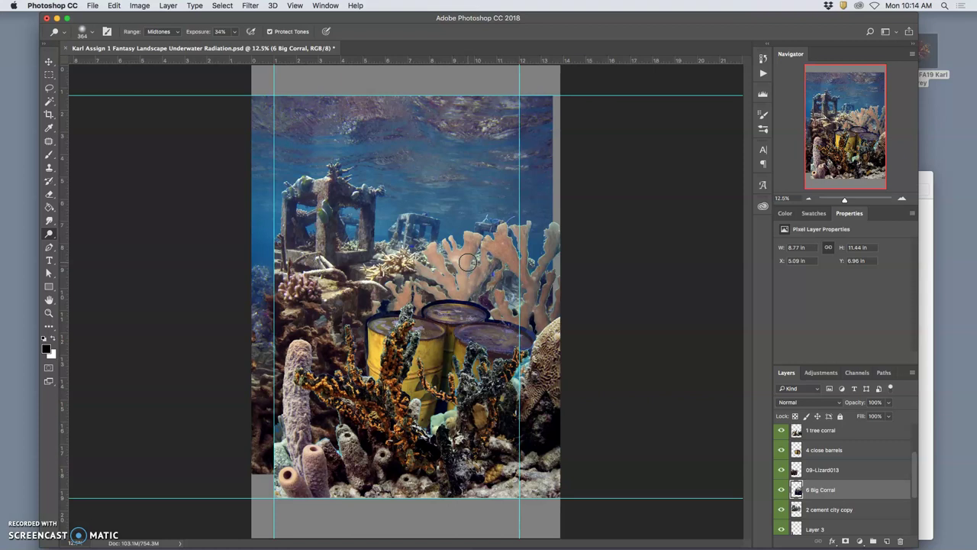
Set the Dodge tool to Midtones range at 13% exposure with a 364 px soft brush.
{"action": "left_click", "coordinate": [49, 233]}
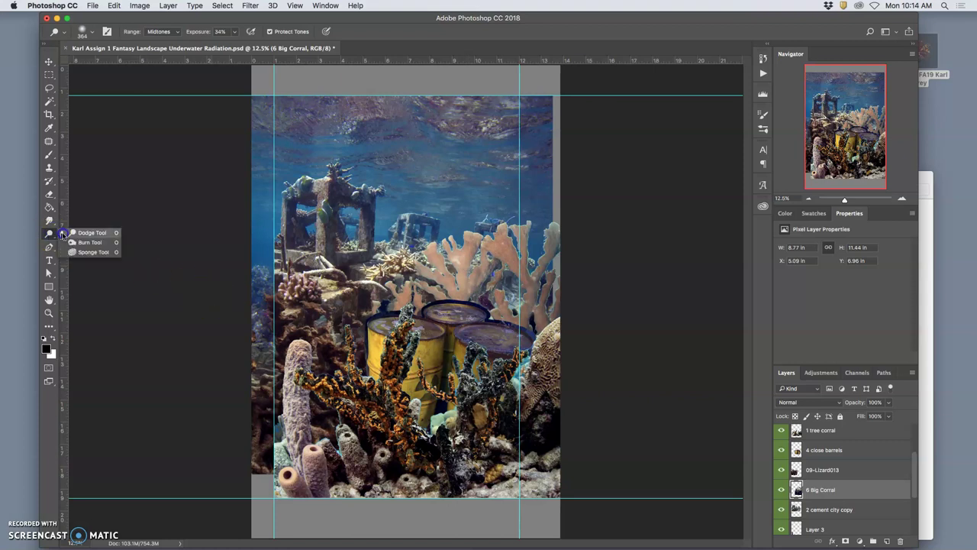
{"action": "left_click", "coordinate": [76, 233]}
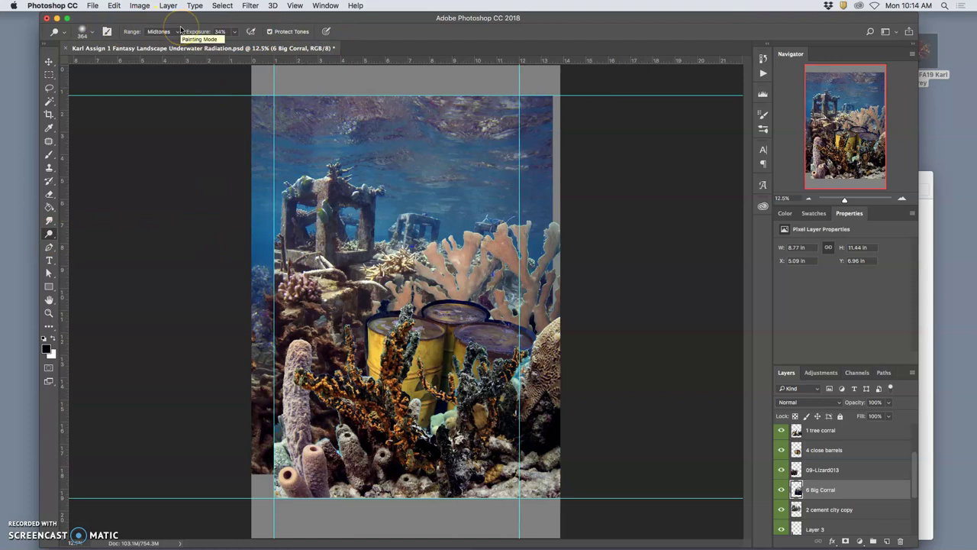
{"action": "left_click", "coordinate": [91, 35]}
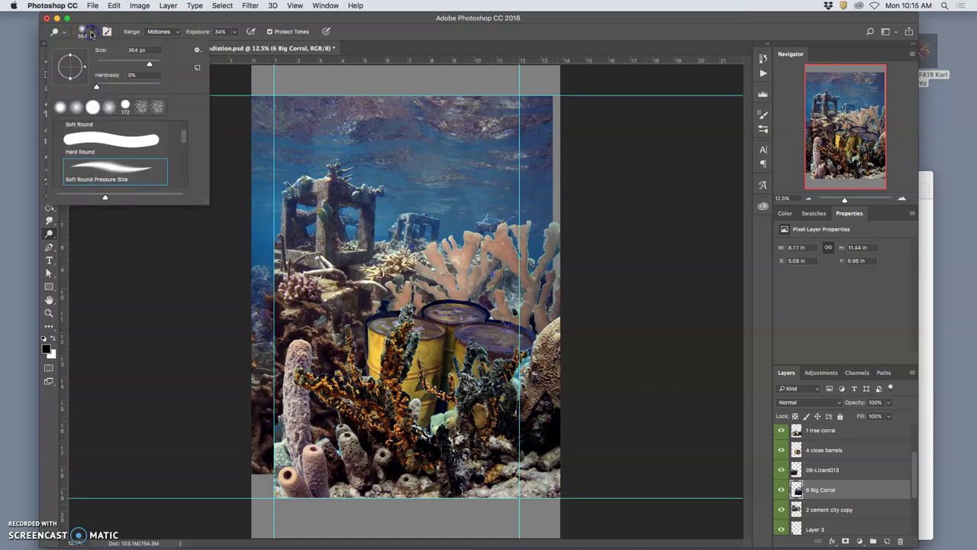
{"action": "left_click", "coordinate": [164, 32]}
{"action": "left_click", "coordinate": [160, 31]}
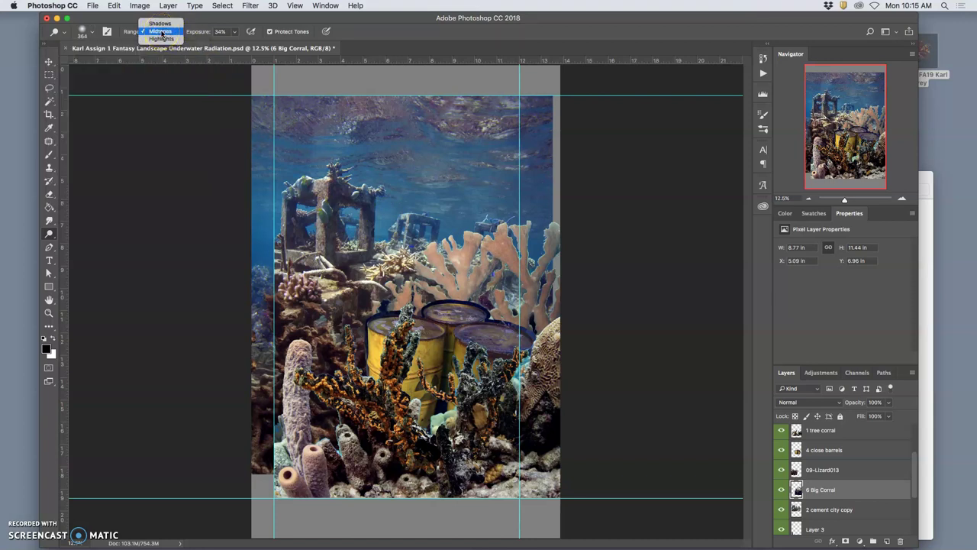
{"action": "left_click", "coordinate": [229, 31]}
{"action": "left_click", "coordinate": [235, 32]}
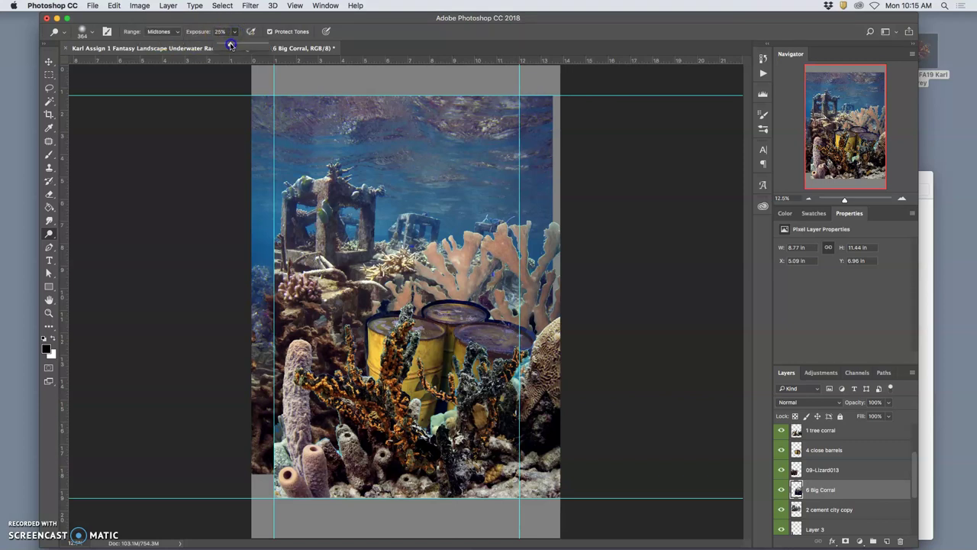
{"action": "left_click", "coordinate": [273, 62]}
Paint three more 13% dodge strokes across the pink coral on 6 Big Corral.
{"action": "mouse_move", "coordinate": [412, 261]}
{"action": "left_mouse_down"}
{"action": "mouse_move", "coordinate": [471, 277]}
{"action": "mouse_move", "coordinate": [474, 200]}
{"action": "left_mouse_up"}
{"action": "mouse_move", "coordinate": [400, 224]}
{"action": "left_mouse_down"}
{"action": "mouse_move", "coordinate": [460, 233]}
{"action": "mouse_move", "coordinate": [469, 225]}
{"action": "mouse_move", "coordinate": [463, 238]}
{"action": "mouse_move", "coordinate": [501, 229]}
{"action": "left_mouse_up"}
{"action": "mouse_move", "coordinate": [517, 261]}
{"action": "left_mouse_down"}
{"action": "mouse_move", "coordinate": [475, 256]}
{"action": "mouse_move", "coordinate": [453, 237]}
{"action": "mouse_move", "coordinate": [431, 255]}
{"action": "mouse_move", "coordinate": [452, 280]}
{"action": "mouse_move", "coordinate": [431, 269]}
{"action": "mouse_move", "coordinate": [493, 269]}
{"action": "mouse_move", "coordinate": [510, 243]}
{"action": "mouse_move", "coordinate": [503, 231]}
{"action": "mouse_move", "coordinate": [519, 269]}
{"action": "mouse_move", "coordinate": [498, 269]}
{"action": "mouse_move", "coordinate": [506, 309]}
{"action": "left_mouse_up"}
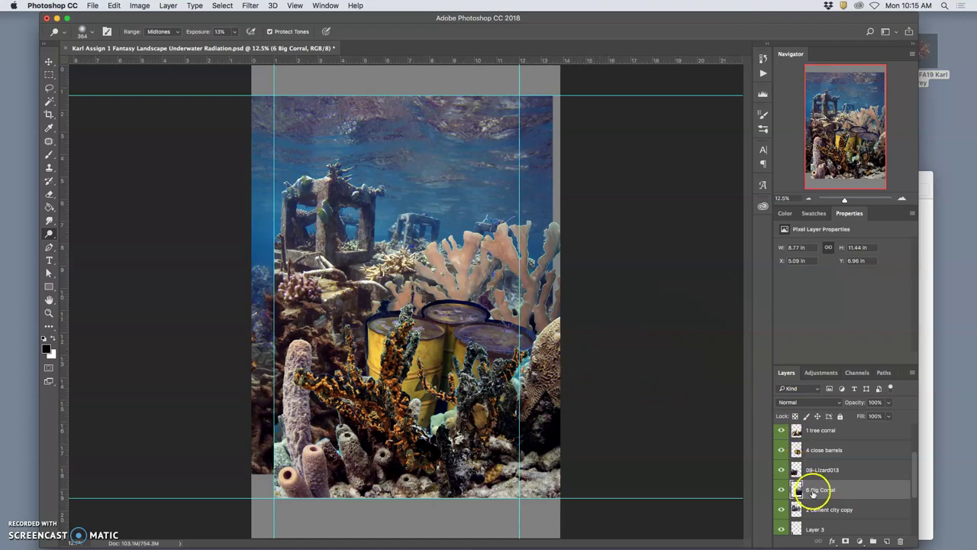
Step back in History to just after the warp, comparing the image with and without dodging.
{"action": "left_click", "coordinate": [762, 58]}
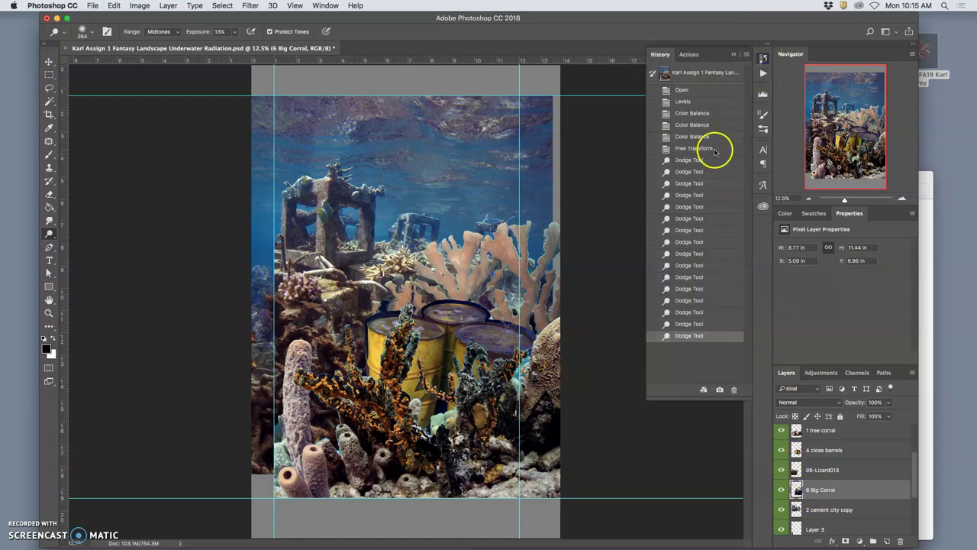
{"action": "left_click", "coordinate": [689, 149]}
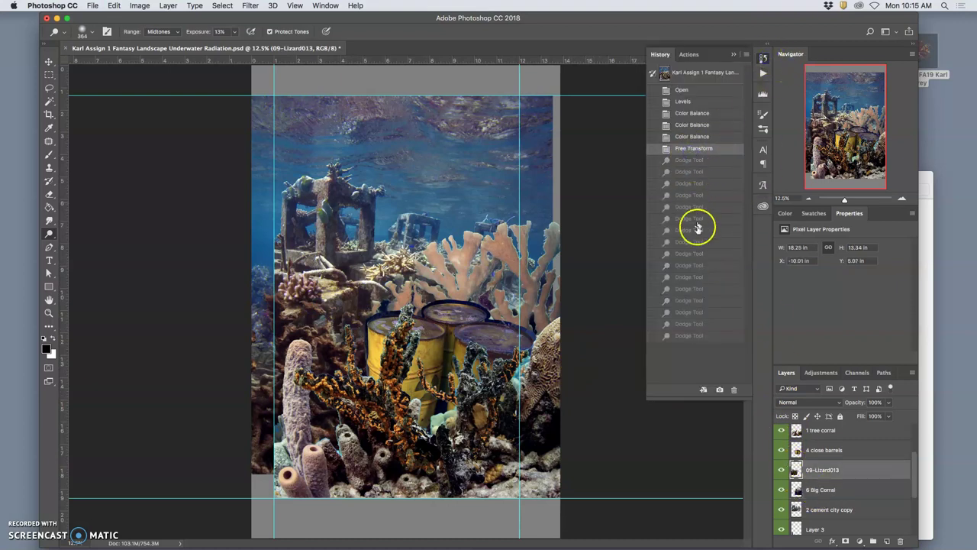
{"action": "left_click", "coordinate": [694, 323]}
{"action": "key", "text": "super+z"}
{"action": "key", "text": "super+z"}
{"action": "key", "text": "super+z"}
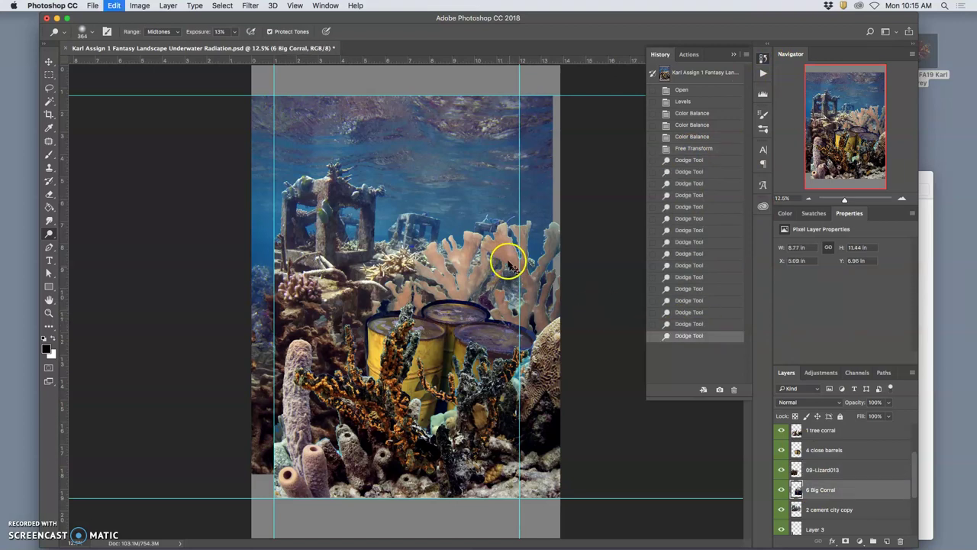
{"action": "key", "text": "super+z"}
{"action": "key", "text": "super+z"}
{"action": "key", "text": "super+z"}
{"action": "key", "text": "super+z"}
{"action": "key", "text": "super+z"}
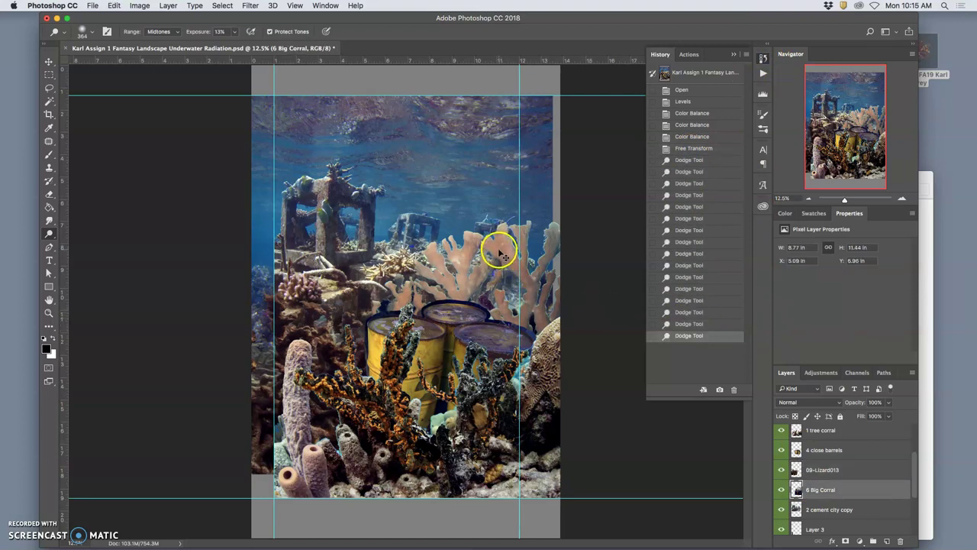
{"action": "key", "text": "super+z"}
{"action": "key", "text": "super+z"}
{"action": "key", "text": "super+z"}
{"action": "key", "text": "super+z"}
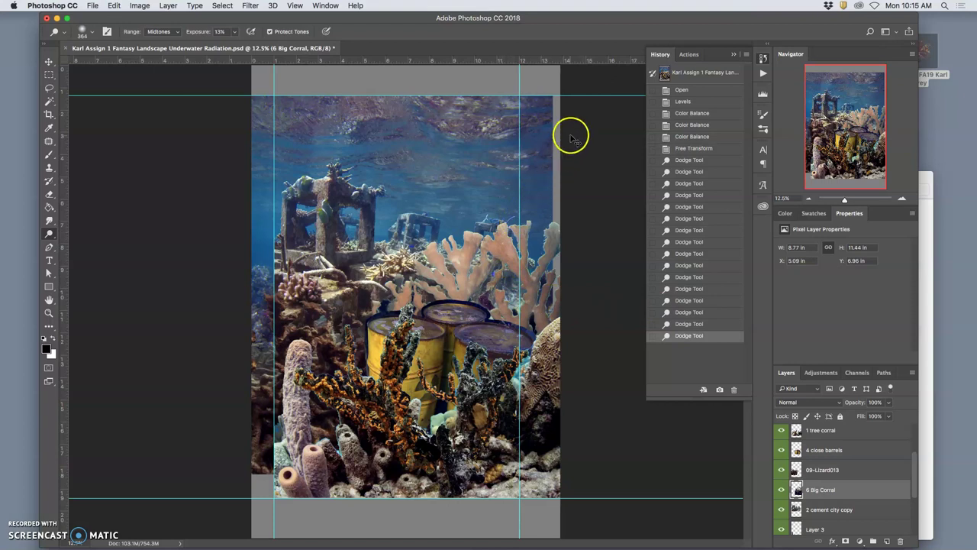
{"action": "key", "text": "super+z"}
{"action": "key", "text": "super+z"}
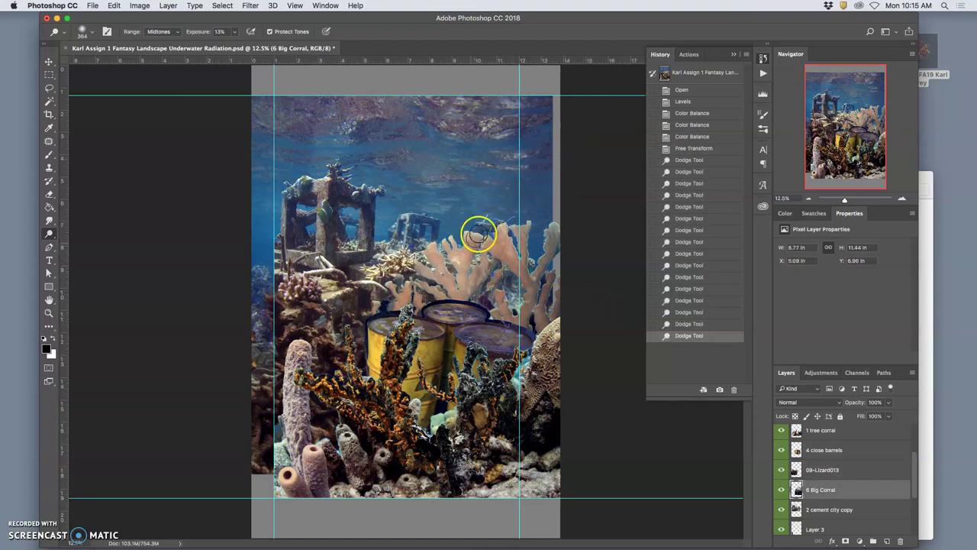
{"action": "key", "text": "super+z"}
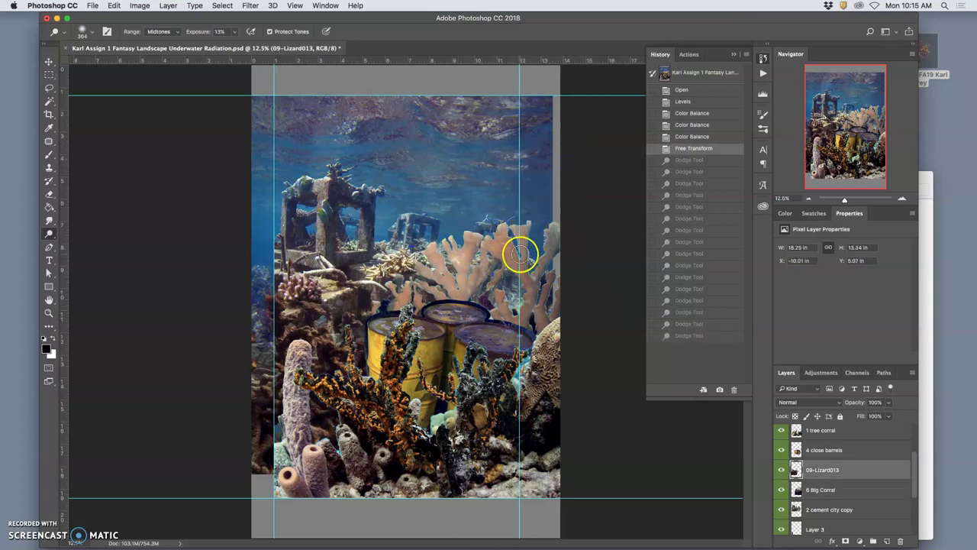
Dodge the branching coral on 09-Lizard013 with a run of short dabs.
{"action": "left_click", "coordinate": [426, 254]}
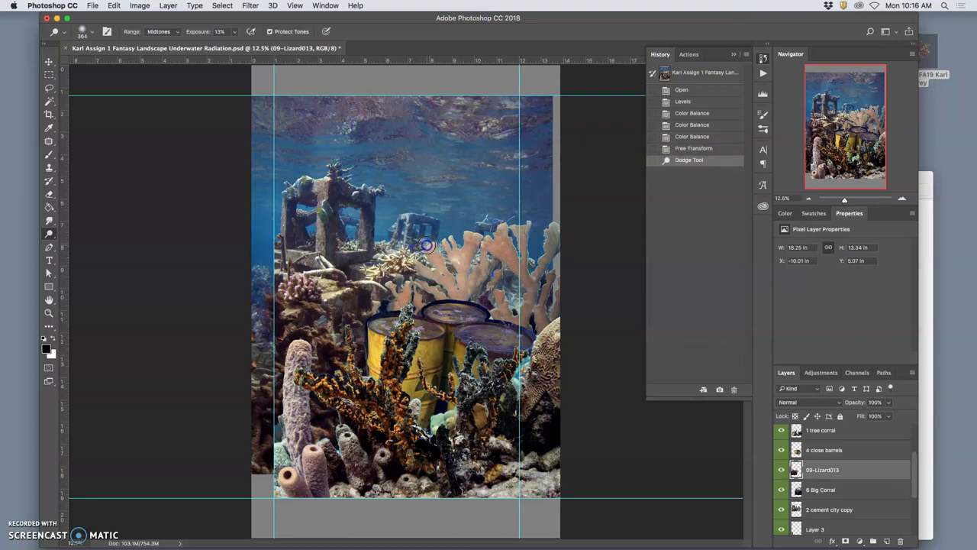
{"action": "left_click", "coordinate": [429, 256]}
{"action": "left_click", "coordinate": [429, 260]}
{"action": "left_click", "coordinate": [432, 262]}
{"action": "left_click", "coordinate": [439, 265]}
{"action": "left_click", "coordinate": [451, 243]}
{"action": "left_click", "coordinate": [453, 248]}
{"action": "left_click", "coordinate": [455, 258]}
{"action": "left_click", "coordinate": [457, 263]}
{"action": "left_click", "coordinate": [458, 267]}
{"action": "left_click", "coordinate": [487, 254]}
{"action": "left_click", "coordinate": [489, 254]}
{"action": "left_click", "coordinate": [492, 255]}
{"action": "left_click", "coordinate": [496, 256]}
{"action": "left_click", "coordinate": [502, 258]}
{"action": "left_click", "coordinate": [510, 266]}
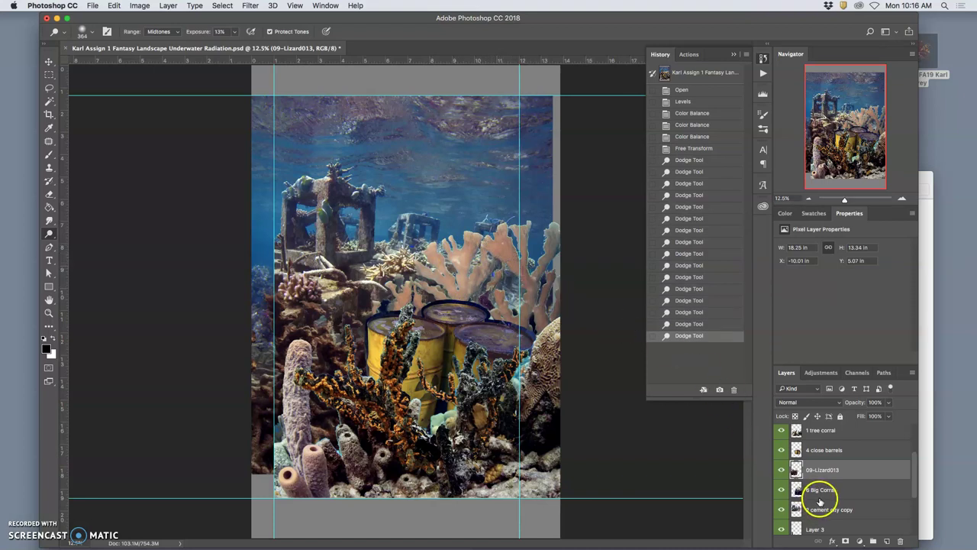
Dodge the rocks at left to lighten them.
{"action": "left_click", "coordinate": [300, 331]}
{"action": "left_click", "coordinate": [309, 313]}
{"action": "left_click", "coordinate": [321, 309]}
{"action": "left_click", "coordinate": [319, 313]}
{"action": "left_click", "coordinate": [315, 319]}
{"action": "left_click", "coordinate": [311, 325]}
{"action": "left_click", "coordinate": [309, 329]}
{"action": "left_click", "coordinate": [308, 333]}
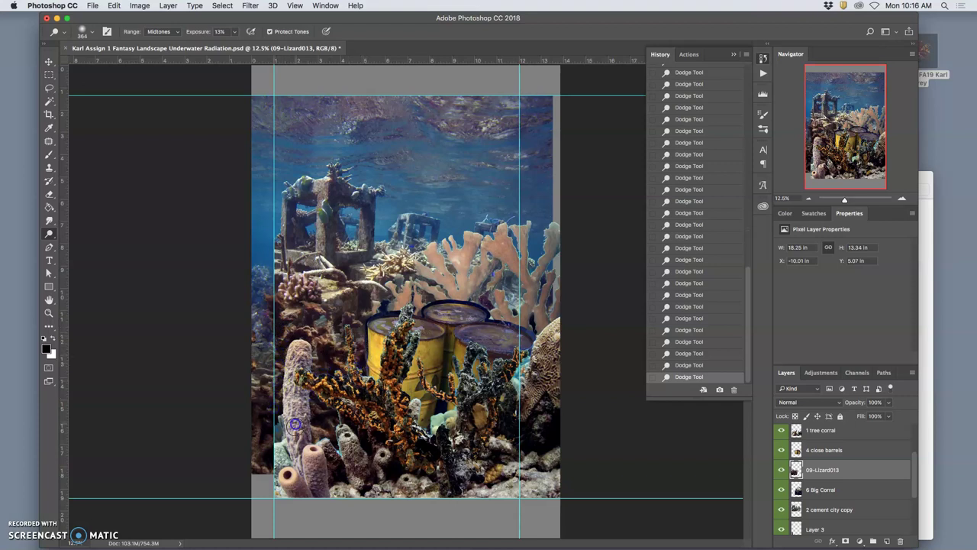
On 6 Big Corral, brighten the branching coral, its tips and the area toward the barrels.
{"action": "left_click", "coordinate": [828, 491]}
{"action": "mouse_move", "coordinate": [450, 244]}
{"action": "left_mouse_down"}
{"action": "mouse_move", "coordinate": [425, 265]}
{"action": "mouse_move", "coordinate": [427, 245]}
{"action": "mouse_move", "coordinate": [420, 253]}
{"action": "mouse_move", "coordinate": [430, 283]}
{"action": "mouse_move", "coordinate": [452, 293]}
{"action": "left_mouse_up"}
{"action": "left_click_drag", "start_coordinate": [450, 257], "coordinate": [468, 238]}
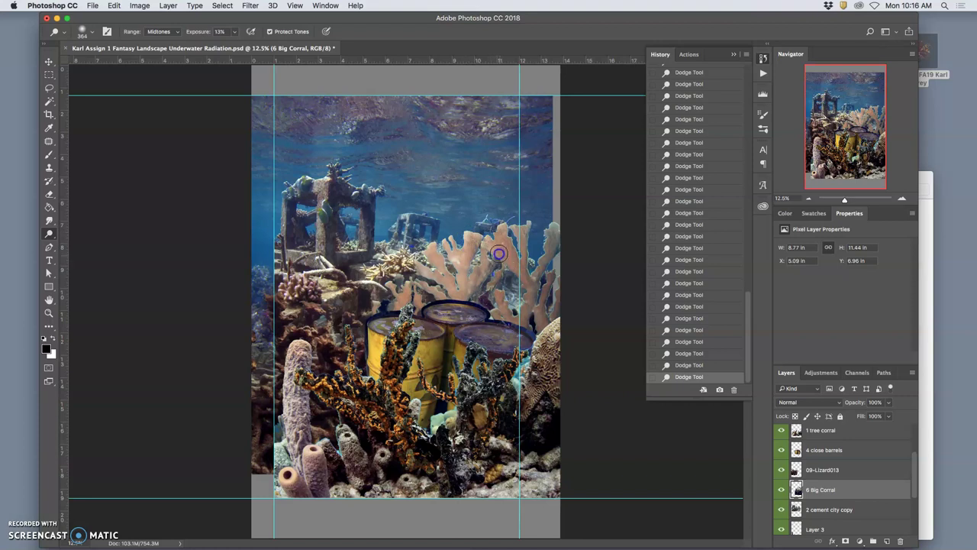
{"action": "left_click_drag", "start_coordinate": [519, 241], "coordinate": [512, 222]}
{"action": "left_click_drag", "start_coordinate": [496, 285], "coordinate": [424, 289]}
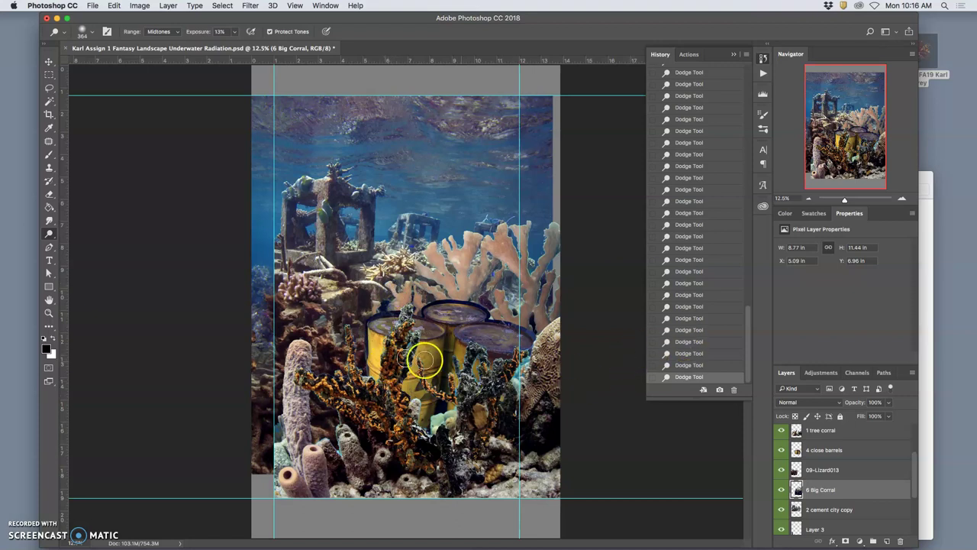
Set up the Burn tool with Midtones range, adjusted exposure and a soft round 300 px brush.
{"action": "right_click", "coordinate": [50, 236]}
{"action": "left_click", "coordinate": [84, 242]}
{"action": "left_click", "coordinate": [160, 35]}
{"action": "left_click", "coordinate": [160, 41]}
{"action": "left_click", "coordinate": [237, 32]}
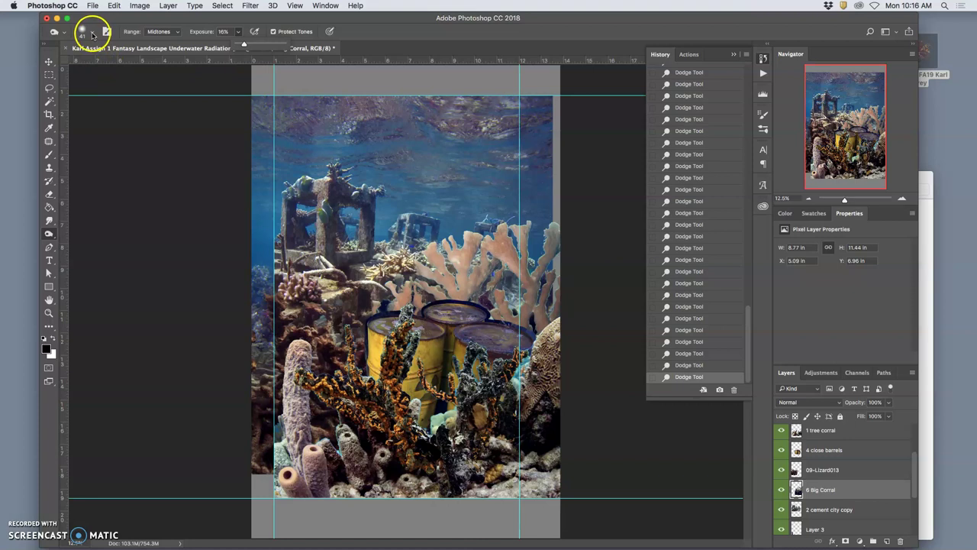
{"action": "left_click", "coordinate": [92, 35]}
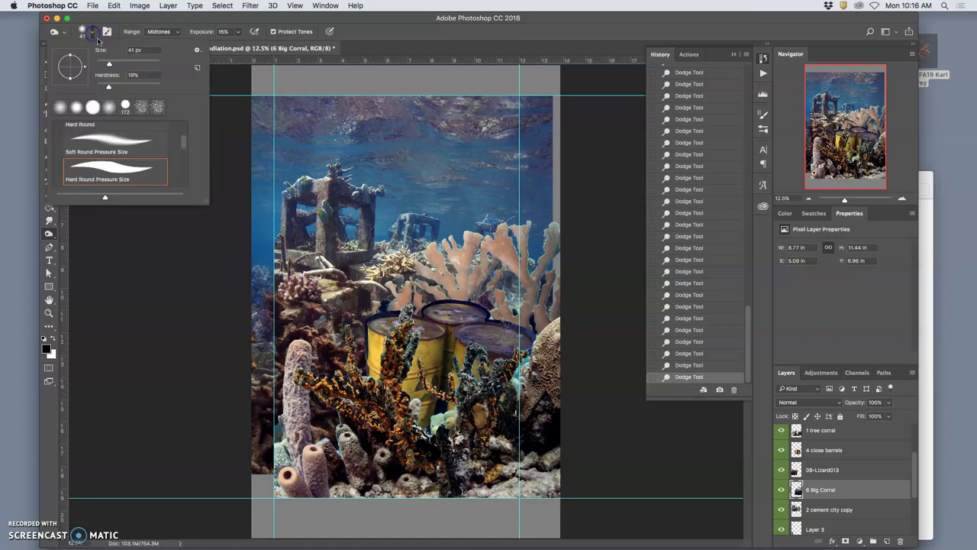
{"action": "left_click", "coordinate": [115, 148]}
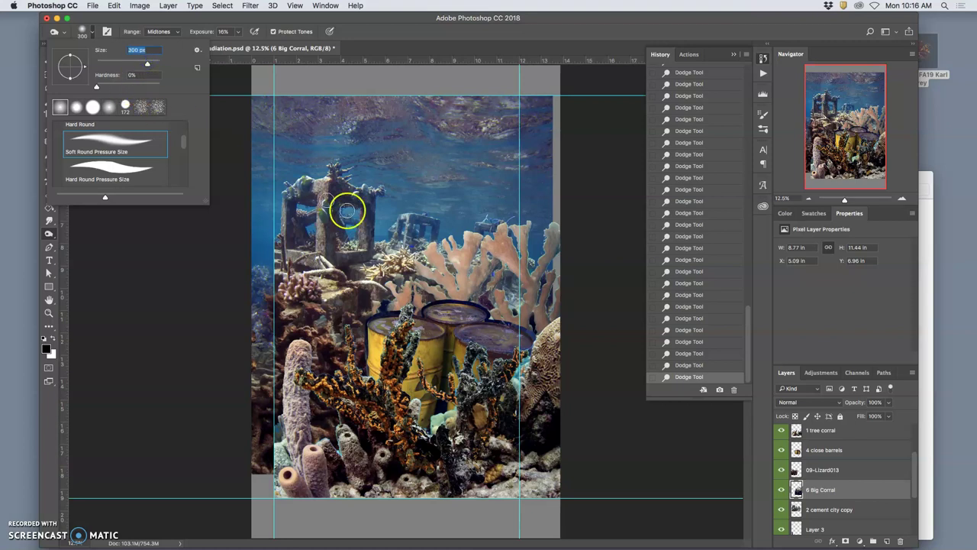
{"action": "left_click", "coordinate": [477, 237]}
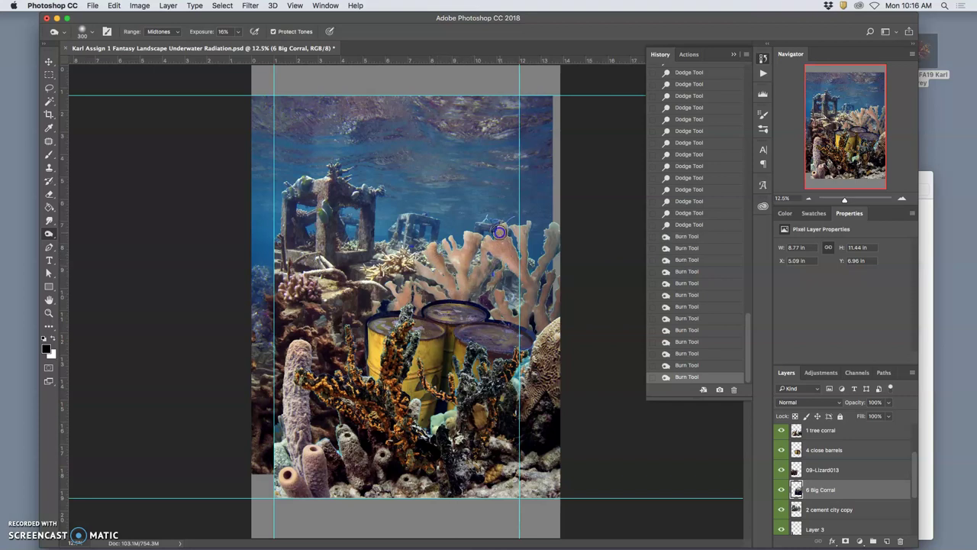
Burn the pink branching coral above the barrels, then compare before and after in History.
{"action": "left_click", "coordinate": [502, 280]}
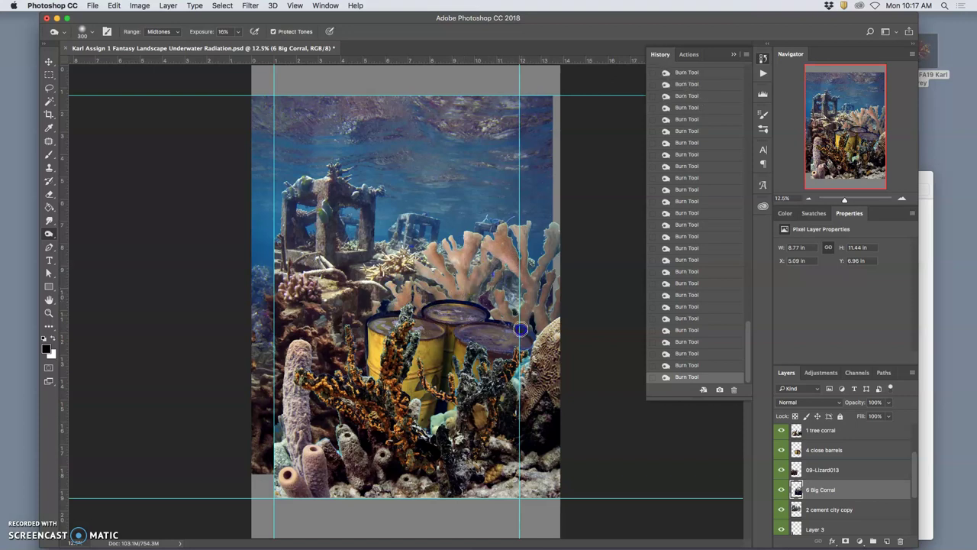
{"action": "left_click_drag", "start_coordinate": [496, 284], "coordinate": [465, 285]}
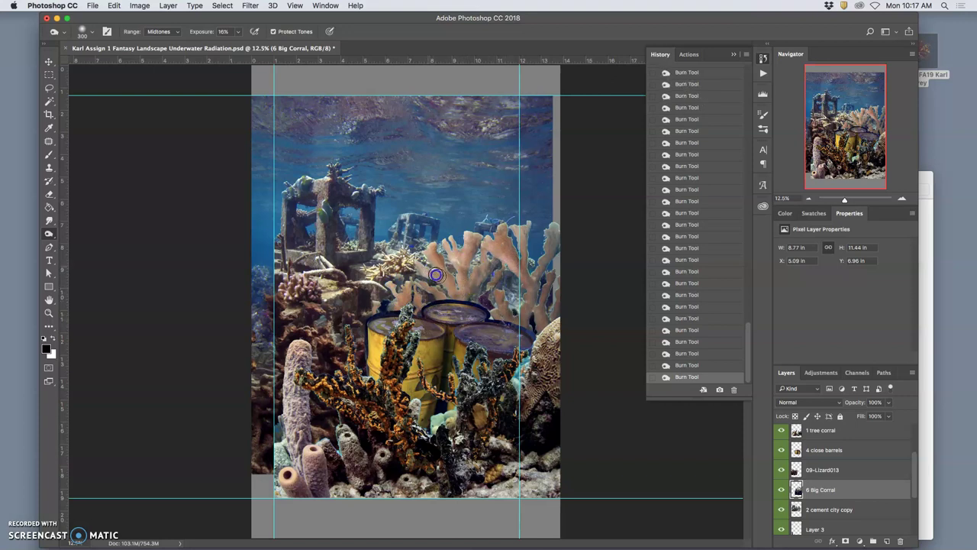
{"action": "scroll", "coordinate": [476, 294], "scroll_direction": "up", "scroll_amount": 3}
{"action": "left_click_drag", "start_coordinate": [524, 271], "coordinate": [391, 278]}
{"action": "left_click_drag", "start_coordinate": [746, 327], "coordinate": [745, 301]}
{"action": "left_click", "coordinate": [691, 161]}
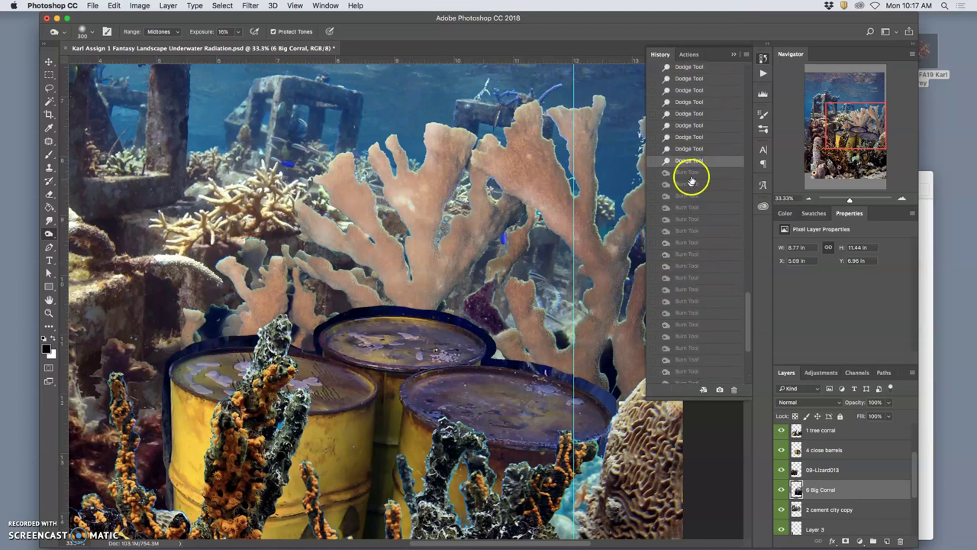
{"action": "key", "text": "super+z"}
{"action": "key", "text": "super+z"}
{"action": "key", "text": "super+z"}
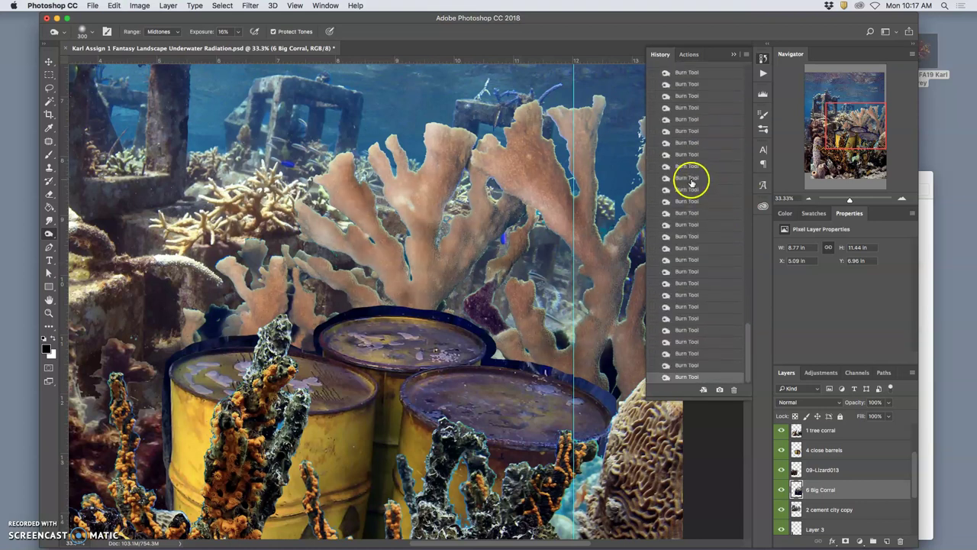
{"action": "key", "text": "super+z"}
{"action": "key", "text": "super+z"}
{"action": "key", "text": "super+z"}
{"action": "key", "text": "super+z"}
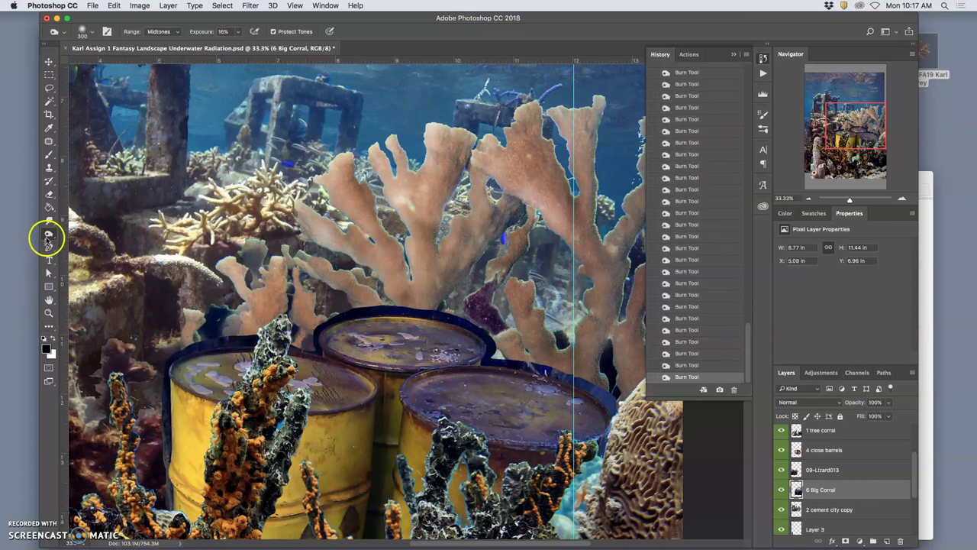
Switch to the Sponge tool in Desaturate mode.
{"action": "left_click", "coordinate": [48, 237]}
{"action": "left_click", "coordinate": [86, 258]}
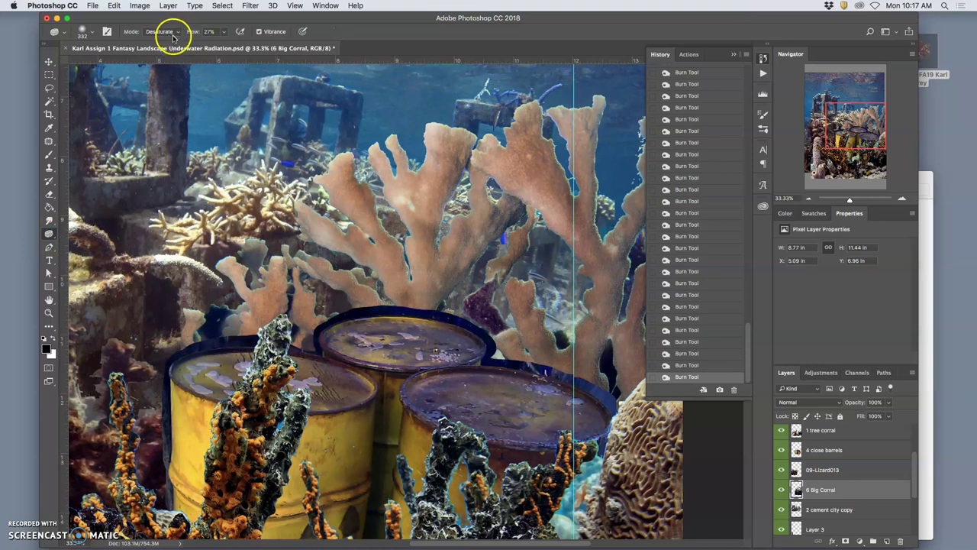
{"action": "left_click", "coordinate": [174, 35]}
{"action": "left_click", "coordinate": [170, 41]}
{"action": "left_click", "coordinate": [180, 33]}
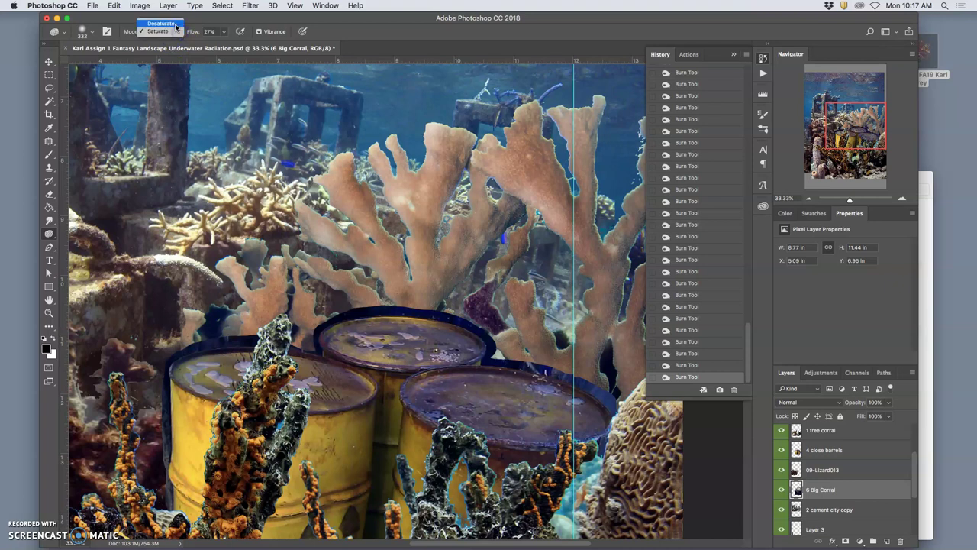
{"action": "left_click", "coordinate": [161, 22]}
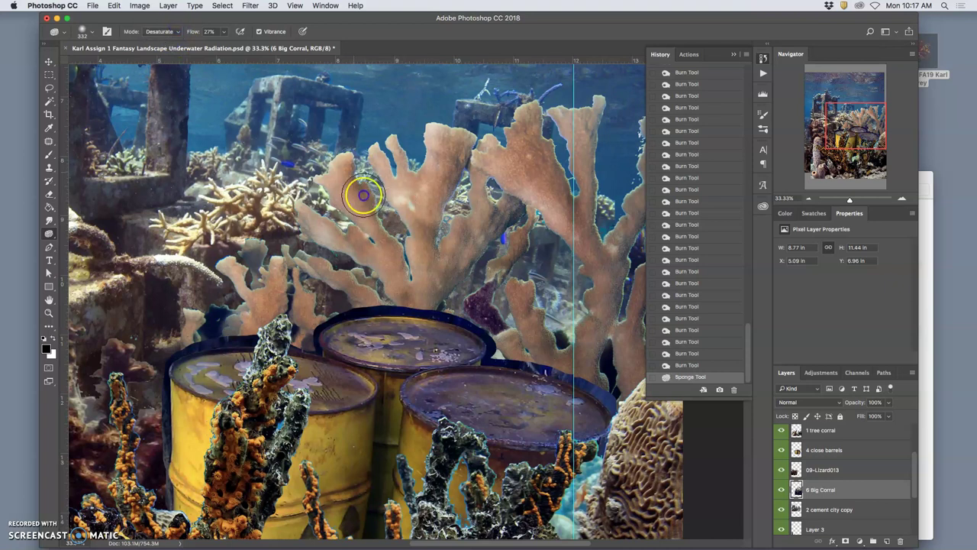
Desaturate the branching coral's branches, then compare with the previous History state.
{"action": "mouse_move", "coordinate": [368, 209]}
{"action": "left_mouse_down"}
{"action": "mouse_move", "coordinate": [350, 169]}
{"action": "mouse_move", "coordinate": [412, 293]}
{"action": "mouse_move", "coordinate": [362, 240]}
{"action": "mouse_move", "coordinate": [390, 268]}
{"action": "mouse_move", "coordinate": [370, 293]}
{"action": "mouse_move", "coordinate": [438, 167]}
{"action": "mouse_move", "coordinate": [438, 277]}
{"action": "mouse_move", "coordinate": [474, 264]}
{"action": "mouse_move", "coordinate": [509, 150]}
{"action": "mouse_move", "coordinate": [531, 136]}
{"action": "mouse_move", "coordinate": [541, 191]}
{"action": "mouse_move", "coordinate": [577, 199]}
{"action": "mouse_move", "coordinate": [603, 301]}
{"action": "left_mouse_up"}
{"action": "mouse_move", "coordinate": [538, 157]}
{"action": "left_mouse_down"}
{"action": "mouse_move", "coordinate": [536, 290]}
{"action": "mouse_move", "coordinate": [534, 303]}
{"action": "mouse_move", "coordinate": [522, 273]}
{"action": "mouse_move", "coordinate": [531, 298]}
{"action": "left_mouse_up"}
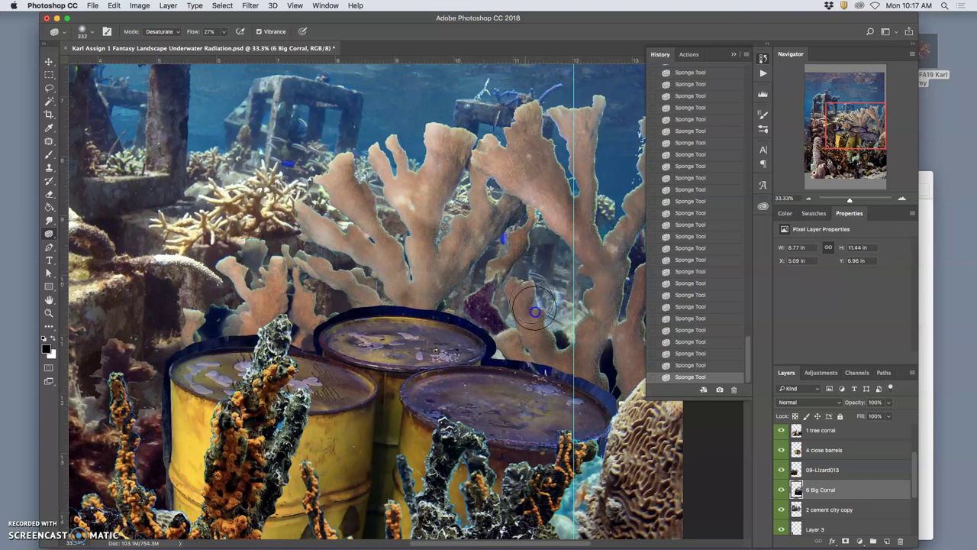
{"action": "mouse_move", "coordinate": [518, 234]}
{"action": "left_mouse_down"}
{"action": "mouse_move", "coordinate": [324, 270]}
{"action": "mouse_move", "coordinate": [261, 306]}
{"action": "mouse_move", "coordinate": [277, 288]}
{"action": "mouse_move", "coordinate": [309, 305]}
{"action": "mouse_move", "coordinate": [318, 332]}
{"action": "mouse_move", "coordinate": [337, 265]}
{"action": "mouse_move", "coordinate": [356, 301]}
{"action": "mouse_move", "coordinate": [380, 266]}
{"action": "mouse_move", "coordinate": [410, 276]}
{"action": "mouse_move", "coordinate": [392, 256]}
{"action": "mouse_move", "coordinate": [416, 301]}
{"action": "mouse_move", "coordinate": [443, 281]}
{"action": "mouse_move", "coordinate": [525, 341]}
{"action": "mouse_move", "coordinate": [573, 326]}
{"action": "mouse_move", "coordinate": [637, 279]}
{"action": "mouse_move", "coordinate": [598, 249]}
{"action": "mouse_move", "coordinate": [567, 247]}
{"action": "left_mouse_up"}
{"action": "mouse_move", "coordinate": [749, 351]}
{"action": "left_mouse_down"}
{"action": "mouse_move", "coordinate": [757, 149]}
{"action": "mouse_move", "coordinate": [749, 73]}
{"action": "left_mouse_up"}
{"action": "left_click", "coordinate": [693, 111]}
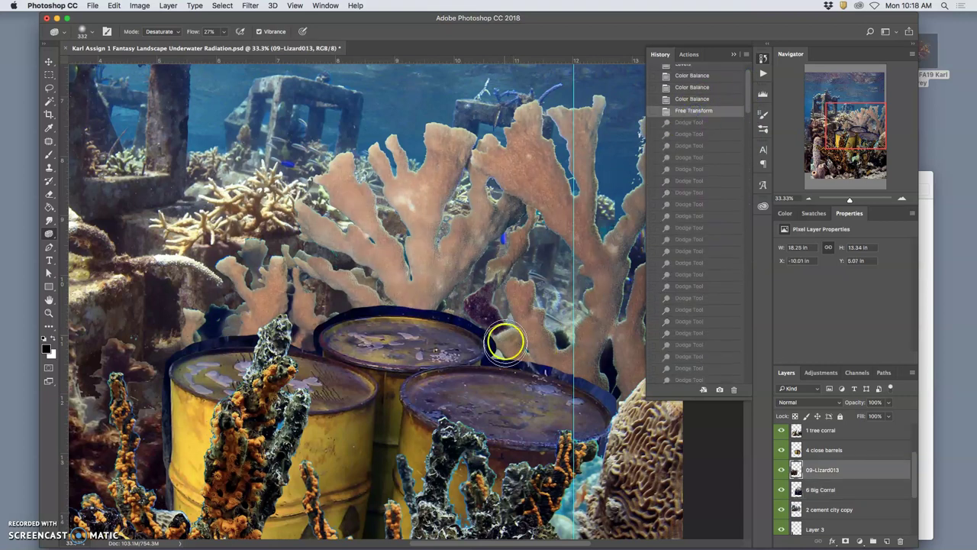
{"action": "key", "text": "super+z"}
{"action": "key", "text": "super+z"}
{"action": "key", "text": "super+z"}
{"action": "key", "text": "super+z"}
{"action": "key", "text": "super+z"}
{"action": "key", "text": "super+z"}
{"action": "key", "text": "super+z"}
{"action": "key", "text": "super+z"}
{"action": "key", "text": "super+z"}
{"action": "key", "text": "super+z"}
{"action": "key", "text": "super+z"}
{"action": "key", "text": "super+z"}
{"action": "key", "text": "super+z"}
{"action": "key", "text": "super+z"}
{"action": "key", "text": "super+z"}
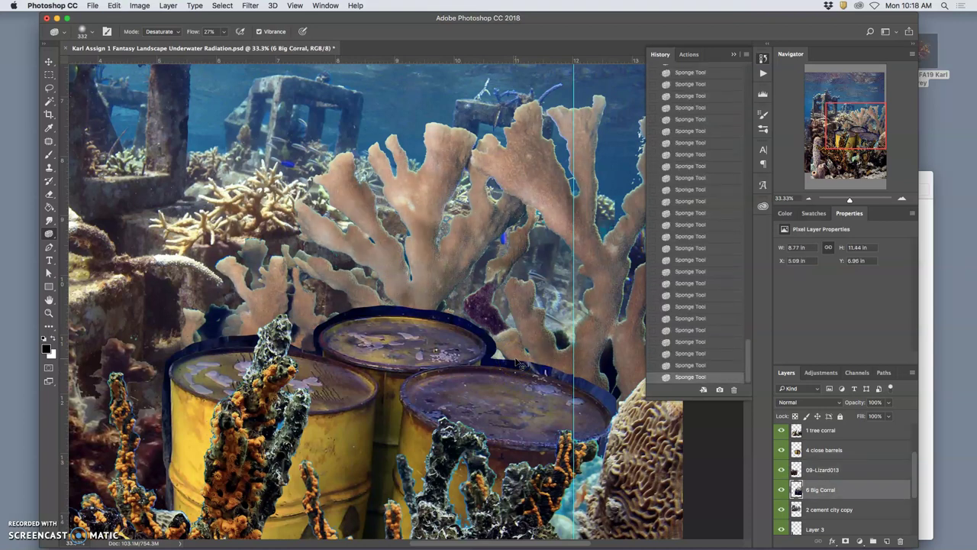
Burn the orange coral at left, then desaturate it with the Sponge tool.
{"action": "left_click", "coordinate": [49, 234]}
{"action": "left_click", "coordinate": [88, 243]}
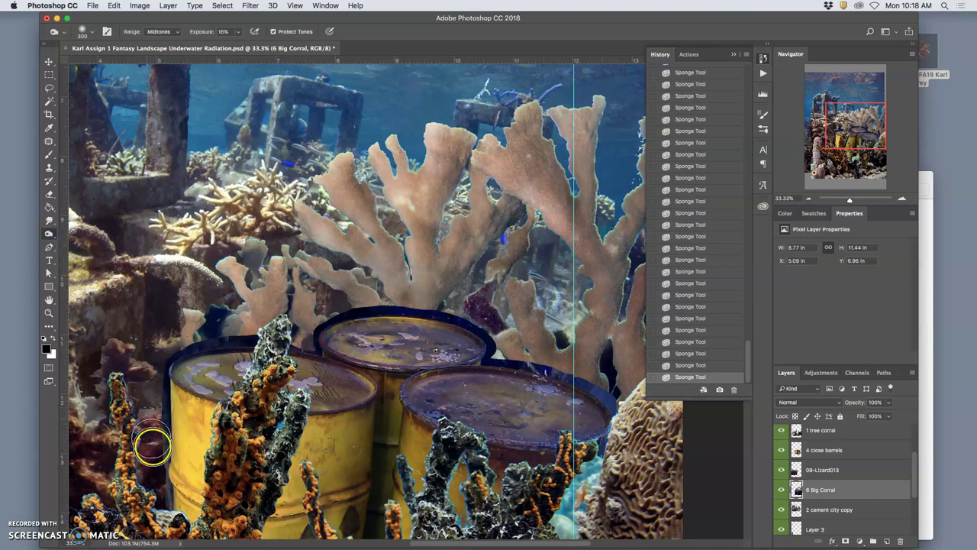
{"action": "mouse_move", "coordinate": [152, 450]}
{"action": "left_mouse_down"}
{"action": "mouse_move", "coordinate": [147, 392]}
{"action": "mouse_move", "coordinate": [86, 437]}
{"action": "mouse_move", "coordinate": [101, 394]}
{"action": "left_mouse_up"}
{"action": "left_click", "coordinate": [49, 234]}
{"action": "left_click", "coordinate": [87, 253]}
{"action": "mouse_move", "coordinate": [150, 402]}
{"action": "left_mouse_down"}
{"action": "mouse_move", "coordinate": [136, 432]}
{"action": "mouse_move", "coordinate": [147, 462]}
{"action": "mouse_move", "coordinate": [158, 415]}
{"action": "mouse_move", "coordinate": [160, 405]}
{"action": "mouse_move", "coordinate": [156, 469]}
{"action": "left_mouse_up"}
{"action": "mouse_move", "coordinate": [145, 428]}
{"action": "left_mouse_down"}
{"action": "mouse_move", "coordinate": [135, 414]}
{"action": "mouse_move", "coordinate": [102, 425]}
{"action": "mouse_move", "coordinate": [242, 303]}
{"action": "left_mouse_up"}
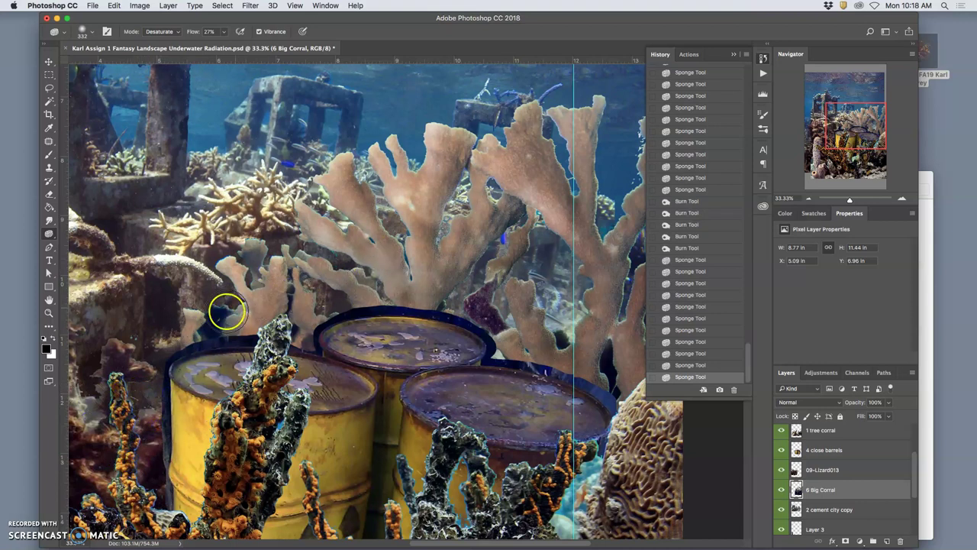
Zoom out to the whole composite and save the document.
{"action": "key", "text": "super+minus"}
{"action": "key", "text": "super+minus"}
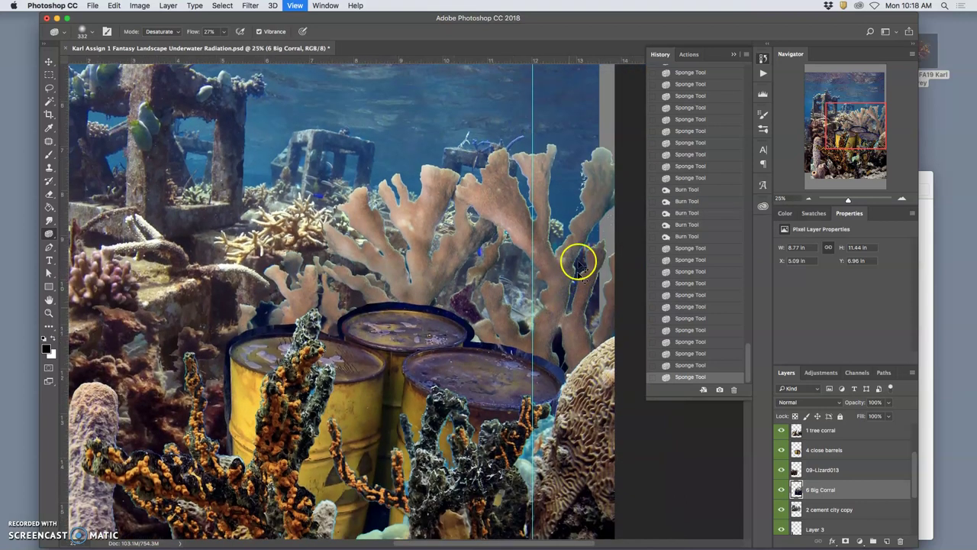
{"action": "key", "text": "super+minus"}
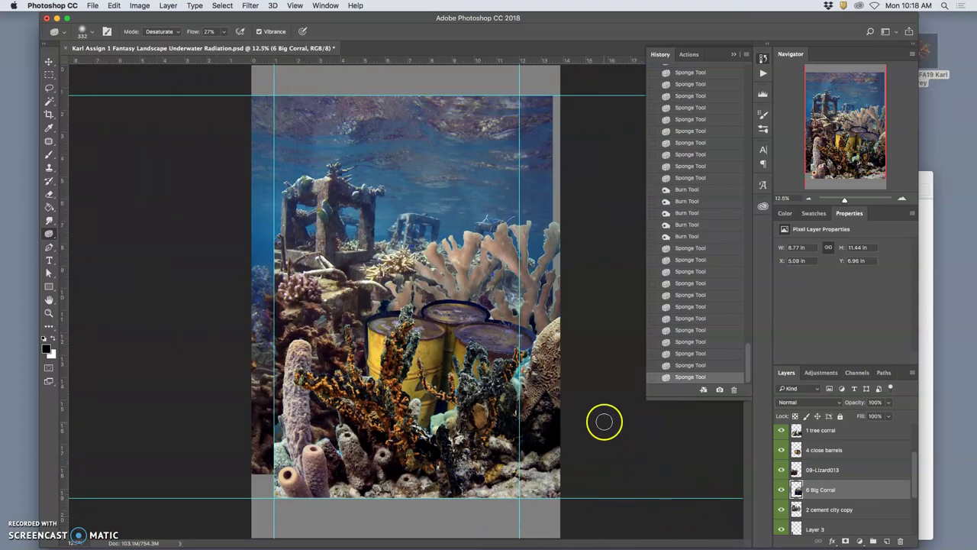
{"action": "key", "text": "super+s"}
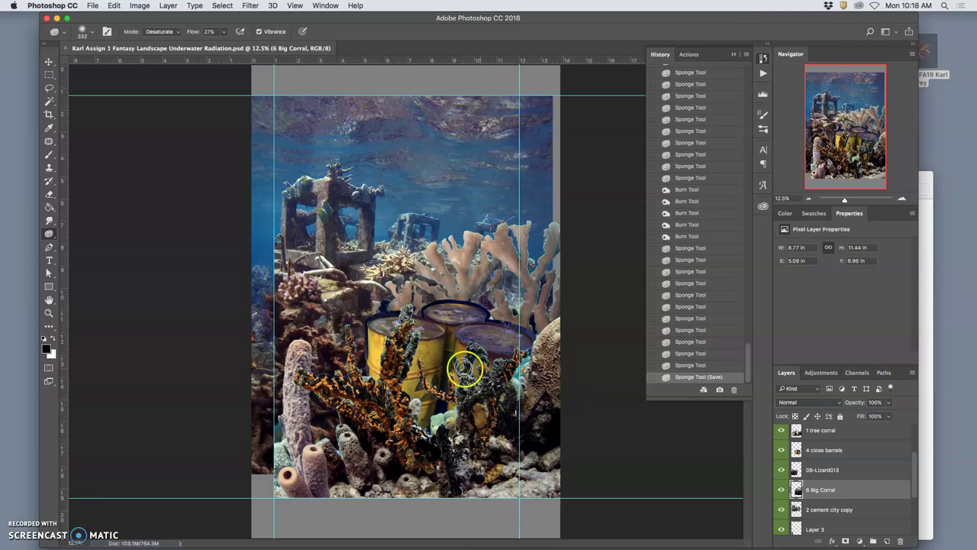
{"action": "scroll", "coordinate": [915, 462], "scroll_direction": "up", "scroll_amount": 3}
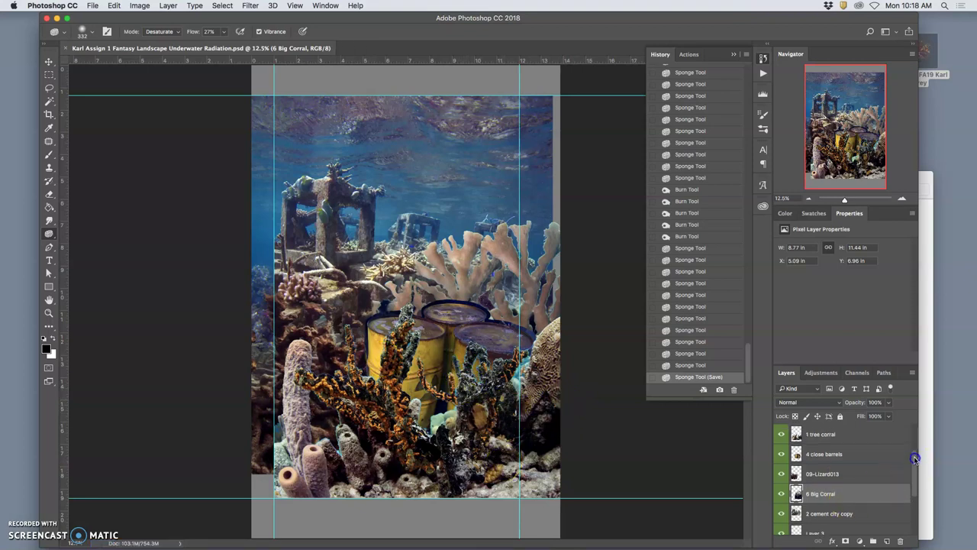
{"action": "left_click", "coordinate": [859, 473]}
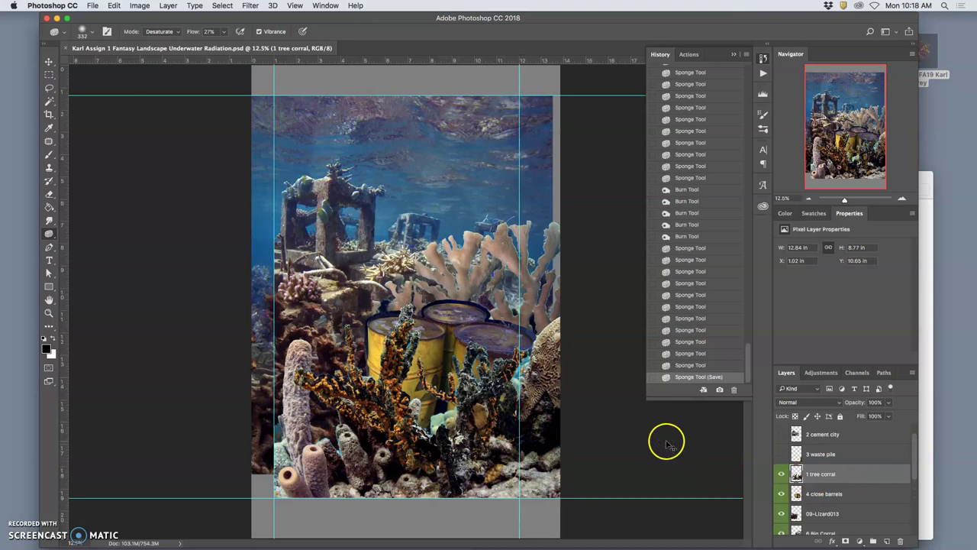
{"action": "key", "text": "super+equal"}
{"action": "key", "text": "super+equal"}
{"action": "key", "text": "super+equal"}
{"action": "key", "text": "super+equal"}
{"action": "key", "text": "super+equal"}
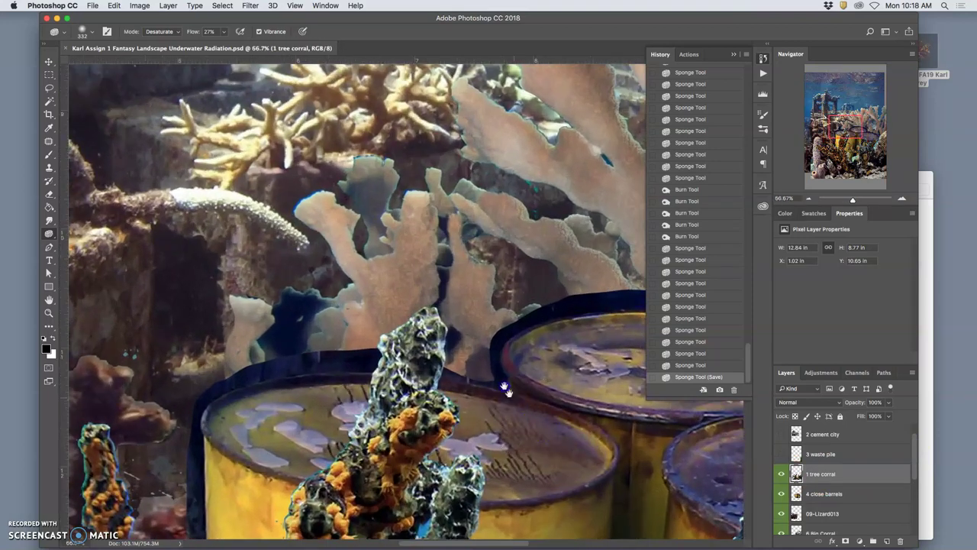
{"action": "left_click_drag", "start_coordinate": [536, 421], "coordinate": [366, 251]}
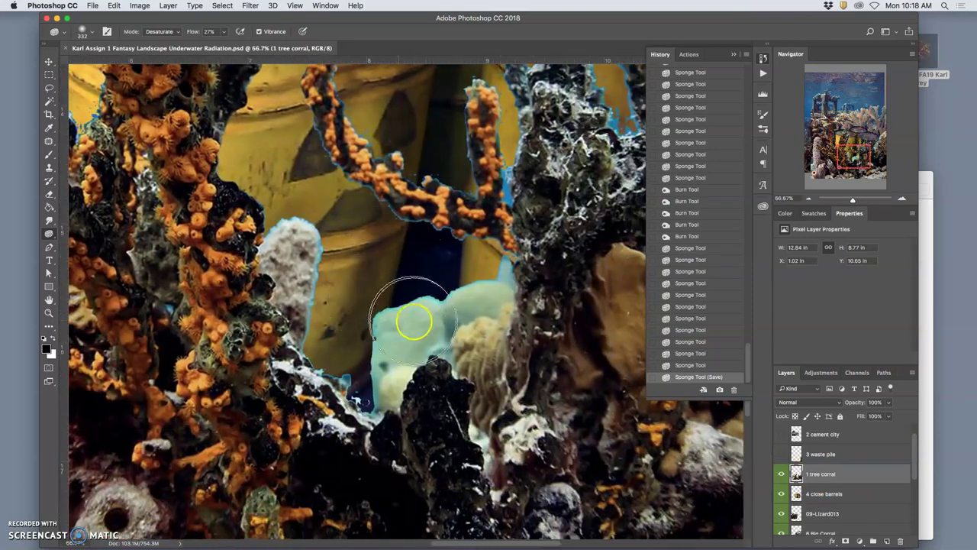
{"action": "left_click", "coordinate": [48, 89]}
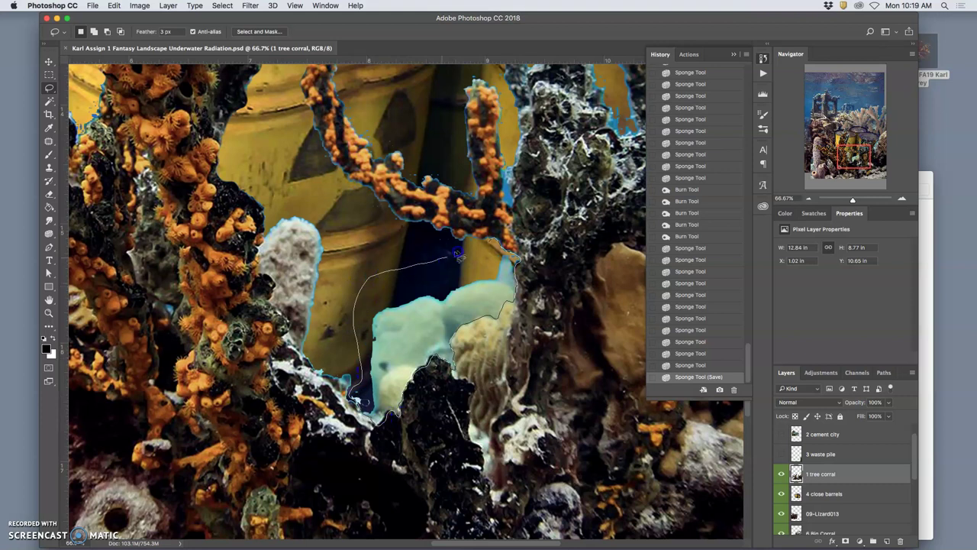
{"action": "left_click_drag", "start_coordinate": [456, 256], "coordinate": [458, 258]}
{"action": "key", "text": "Delete"}
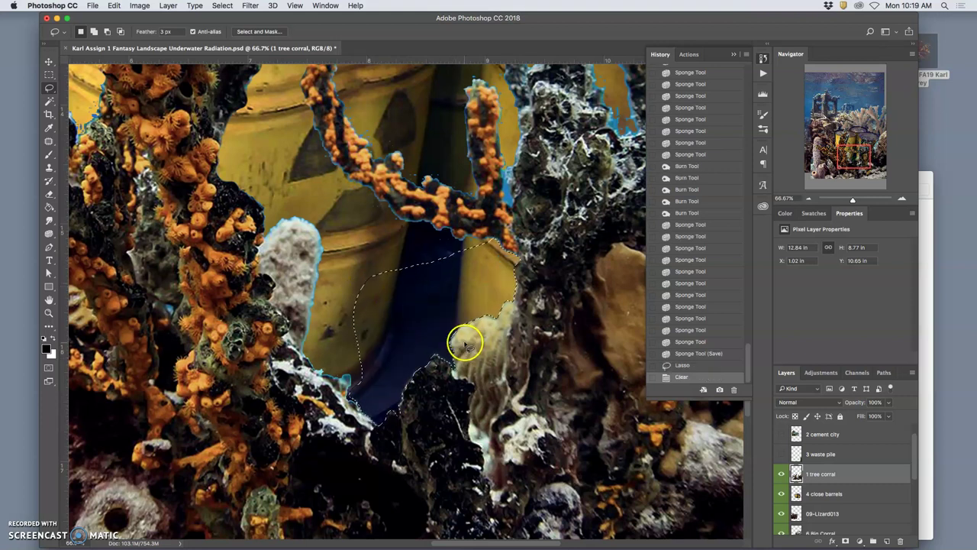
{"action": "key", "text": "super+d"}
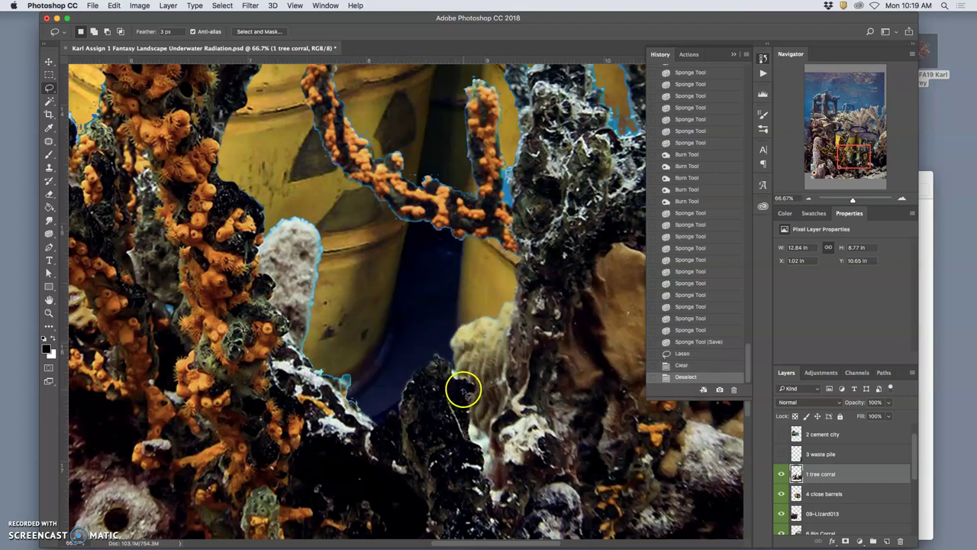
{"action": "key", "text": "super+plus"}
{"action": "key", "text": "super+plus"}
{"action": "key", "text": "super+plus"}
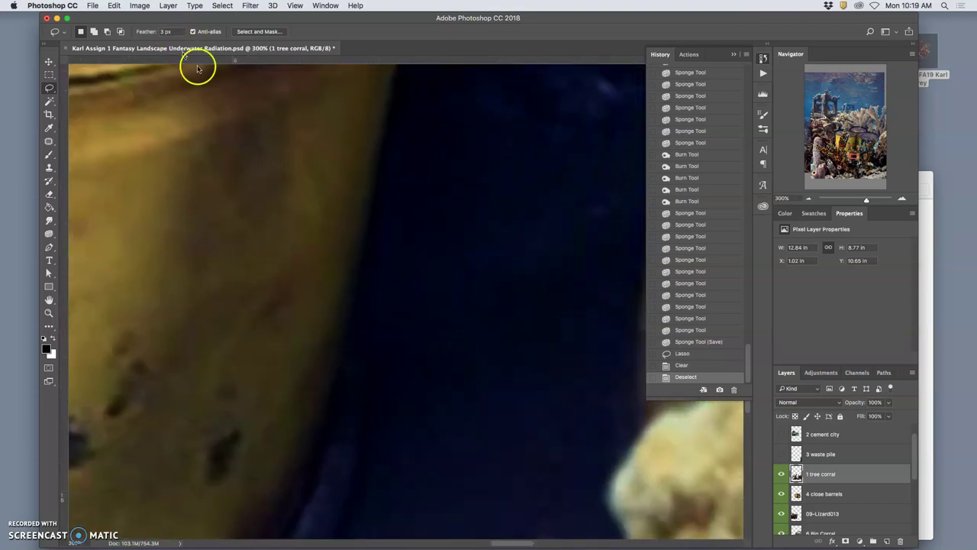
{"action": "left_click_drag", "start_coordinate": [494, 365], "coordinate": [321, 159]}
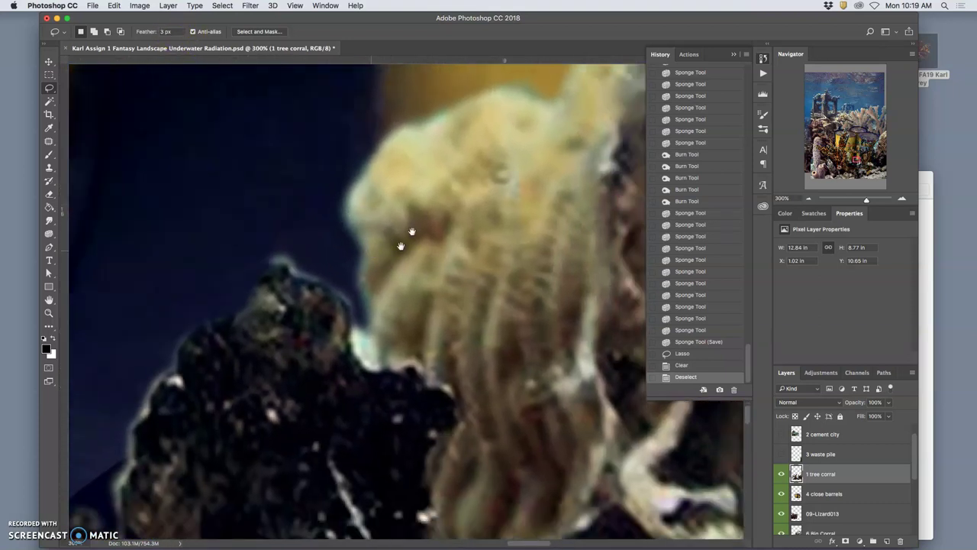
{"action": "key", "text": "super+z"}
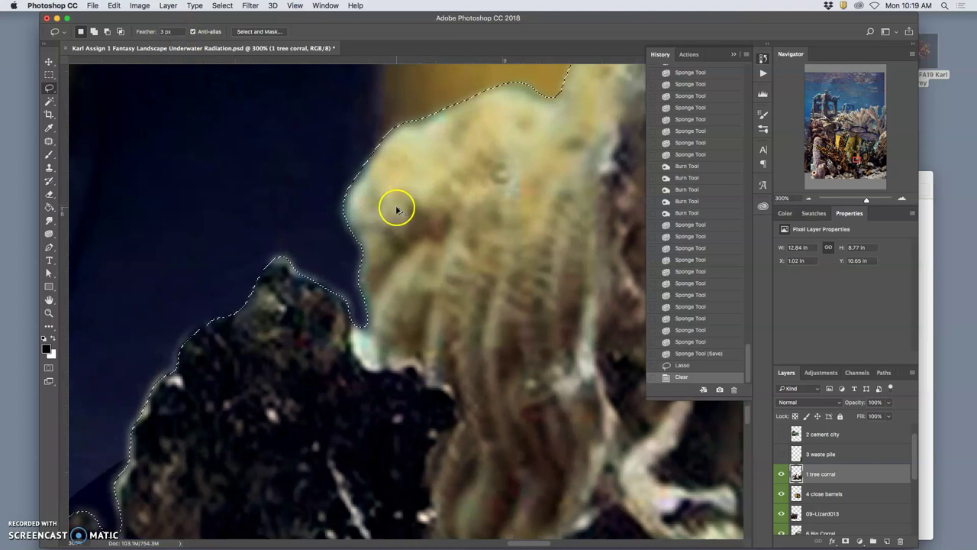
{"action": "key", "text": "super+z"}
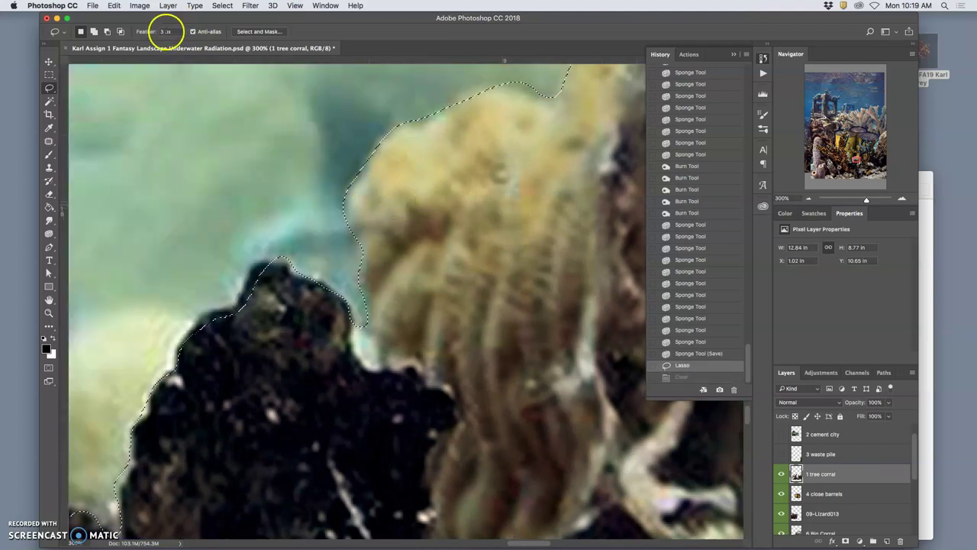
{"action": "left_click_drag", "start_coordinate": [191, 124], "coordinate": [187, 117]}
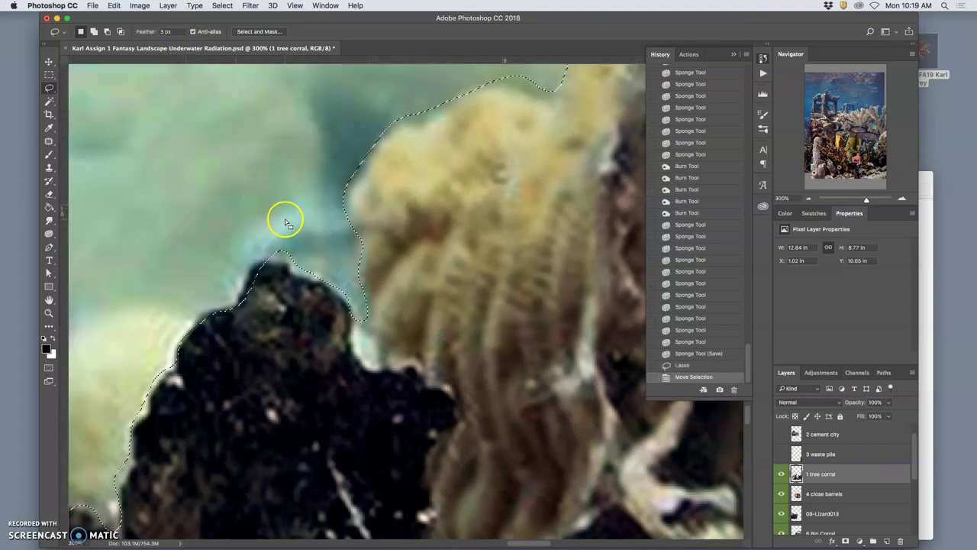
{"action": "key", "text": "super+d"}
{"action": "key", "text": "super+minus"}
{"action": "key", "text": "super+minus"}
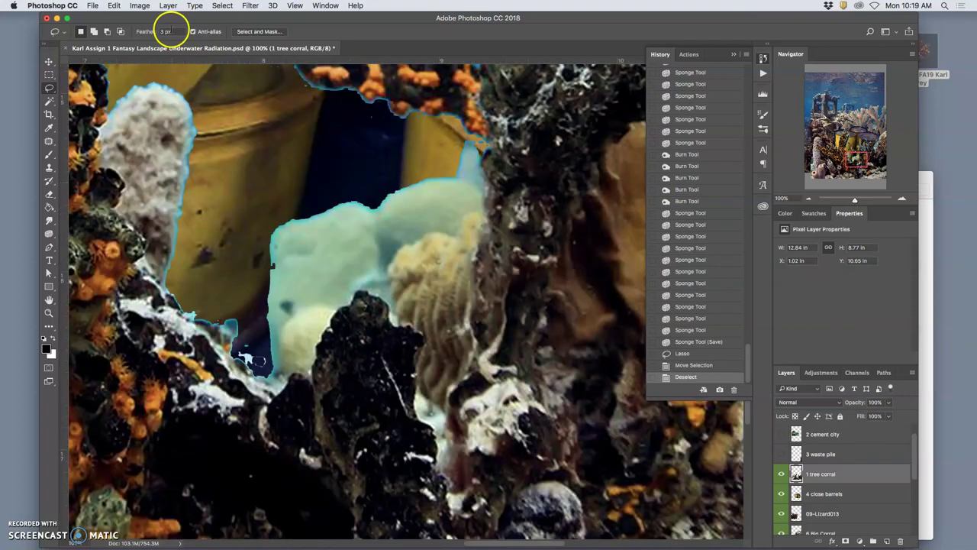
With Lasso feather at 0 px, cut the pale cyan patch between the barrels from 1 tree corral.
{"action": "left_click", "coordinate": [164, 32]}
{"action": "type", "text": "0"}
{"action": "left_click", "coordinate": [455, 132]}
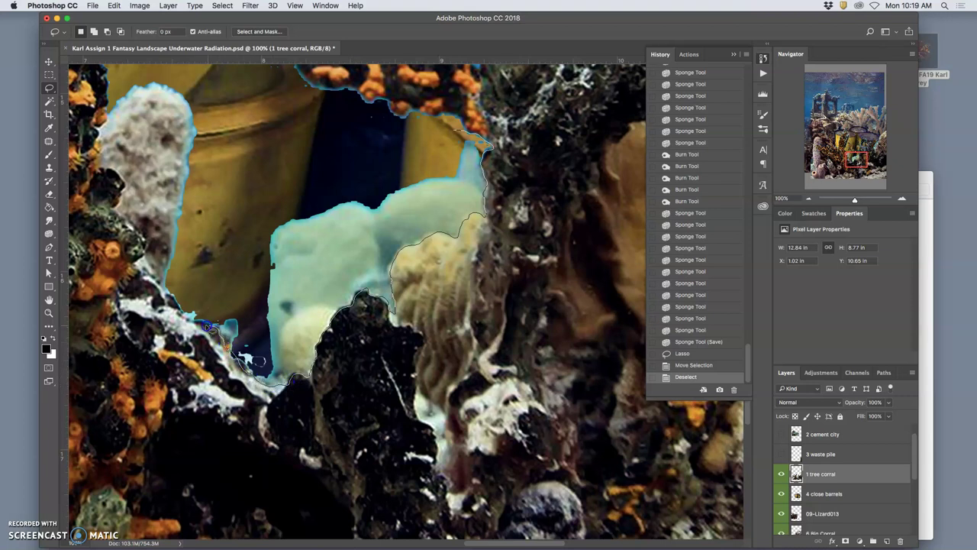
{"action": "left_click_drag", "start_coordinate": [204, 325], "coordinate": [191, 321]}
{"action": "mouse_move", "coordinate": [177, 277]}
{"action": "left_mouse_down"}
{"action": "mouse_move", "coordinate": [276, 178]}
{"action": "mouse_move", "coordinate": [360, 144]}
{"action": "mouse_move", "coordinate": [411, 140]}
{"action": "left_mouse_up"}
{"action": "key", "text": "Delete"}
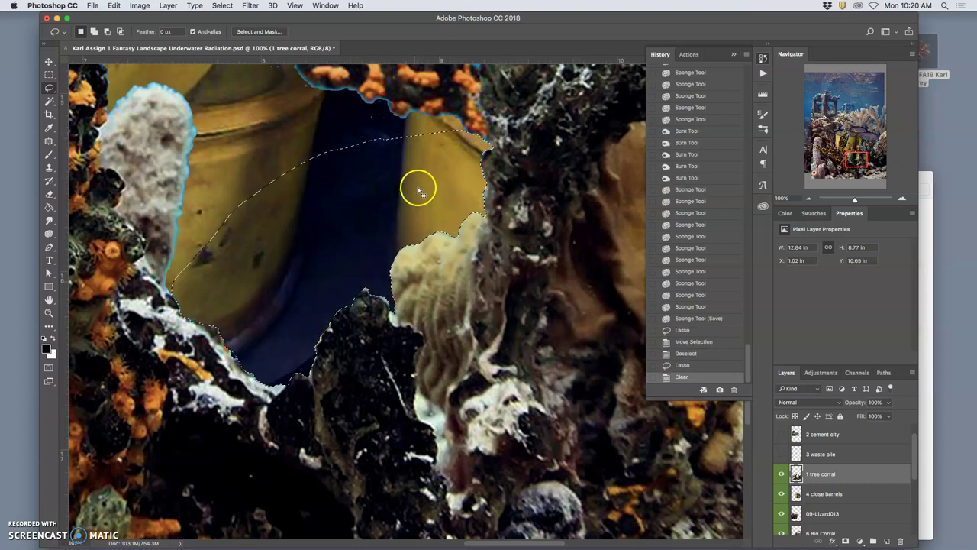
{"action": "key", "text": "super+d"}
{"action": "key", "text": "super+plus"}
{"action": "key", "text": "super+plus"}
{"action": "key", "text": "super+plus"}
{"action": "key", "text": "super+plus"}
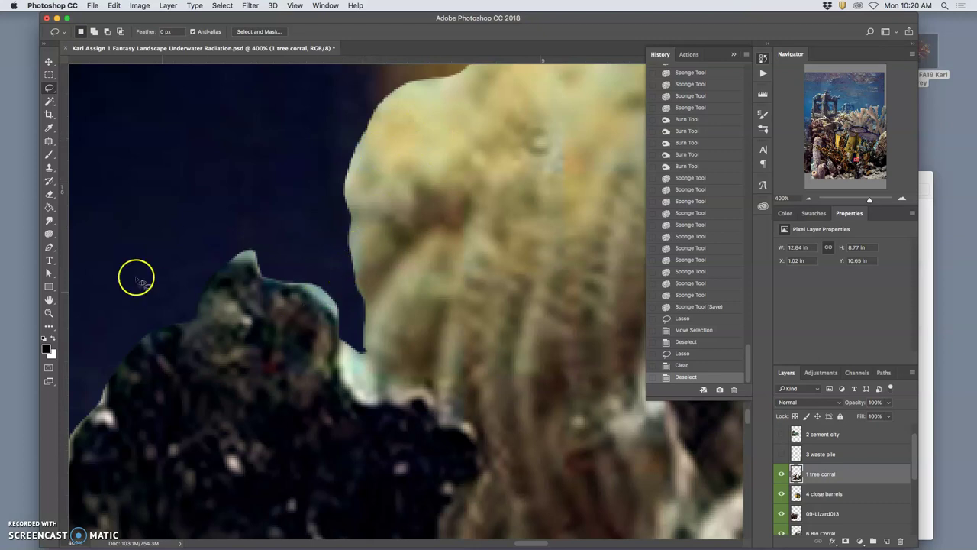
Set the Eraser to 50% hardness and 12 px size.
{"action": "left_click", "coordinate": [49, 193]}
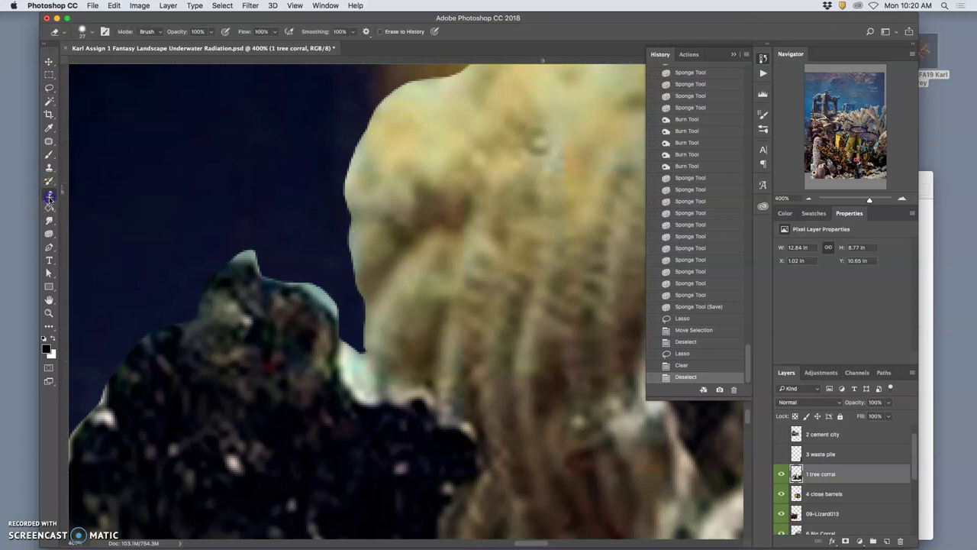
{"action": "left_click", "coordinate": [82, 31]}
{"action": "left_click_drag", "start_coordinate": [135, 86], "coordinate": [131, 85]}
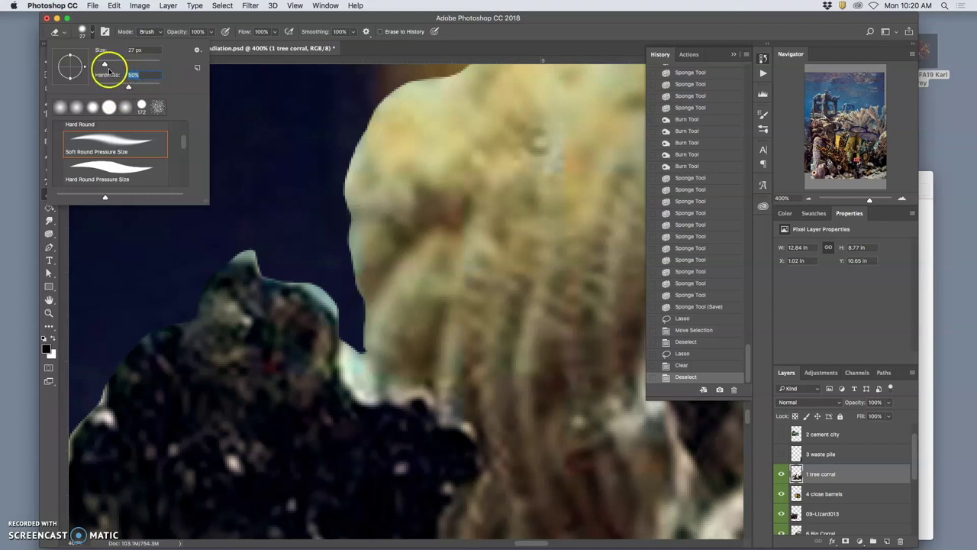
{"action": "left_click", "coordinate": [105, 65]}
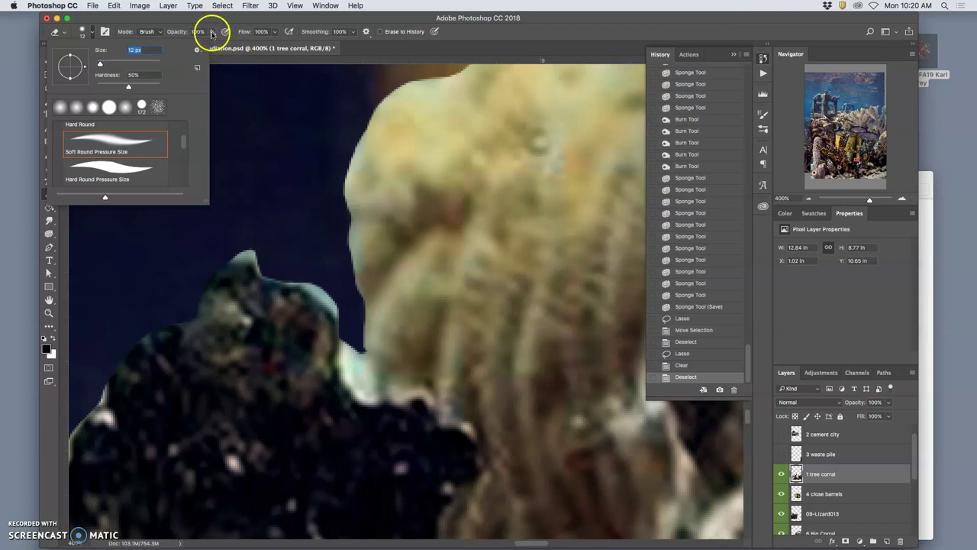
Erase the pale fringe along the dark and tan coral edges and the grey sponge's tip.
{"action": "left_click", "coordinate": [314, 269]}
{"action": "left_click_drag", "start_coordinate": [310, 280], "coordinate": [345, 317]}
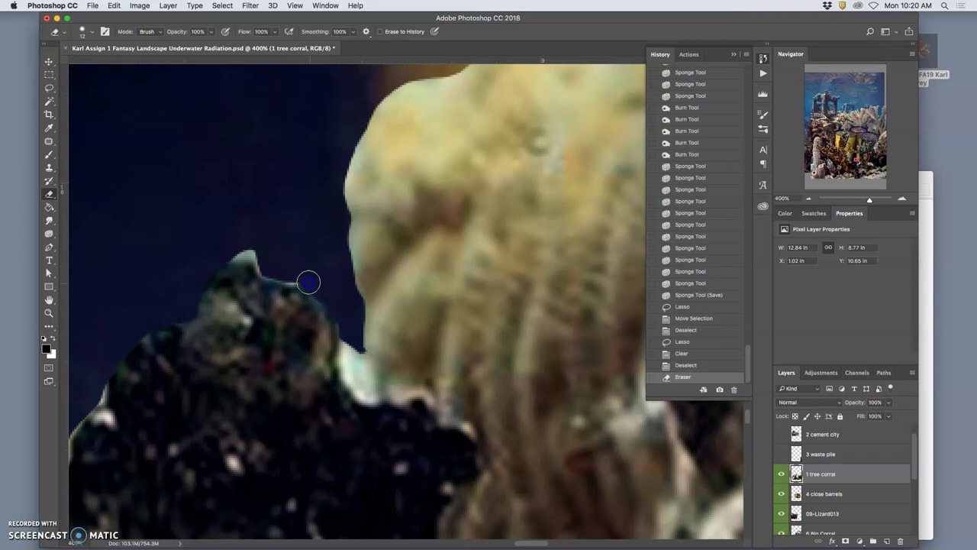
{"action": "left_click_drag", "start_coordinate": [306, 280], "coordinate": [230, 257]}
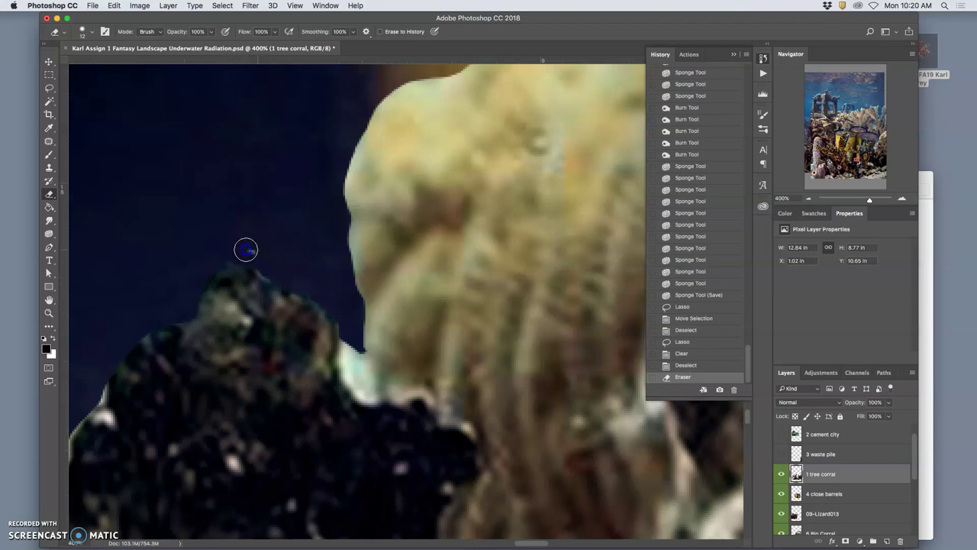
{"action": "left_click", "coordinate": [248, 251]}
{"action": "left_click", "coordinate": [251, 249]}
{"action": "left_click_drag", "start_coordinate": [329, 305], "coordinate": [348, 339]}
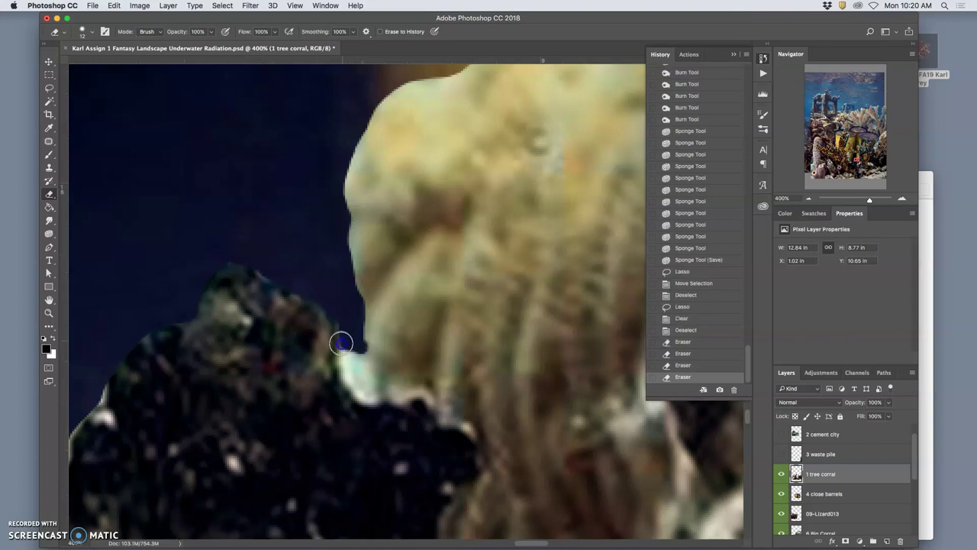
{"action": "left_click", "coordinate": [342, 337]}
{"action": "key", "text": "super+minus"}
{"action": "key", "text": "super+minus"}
{"action": "key", "text": "super+minus"}
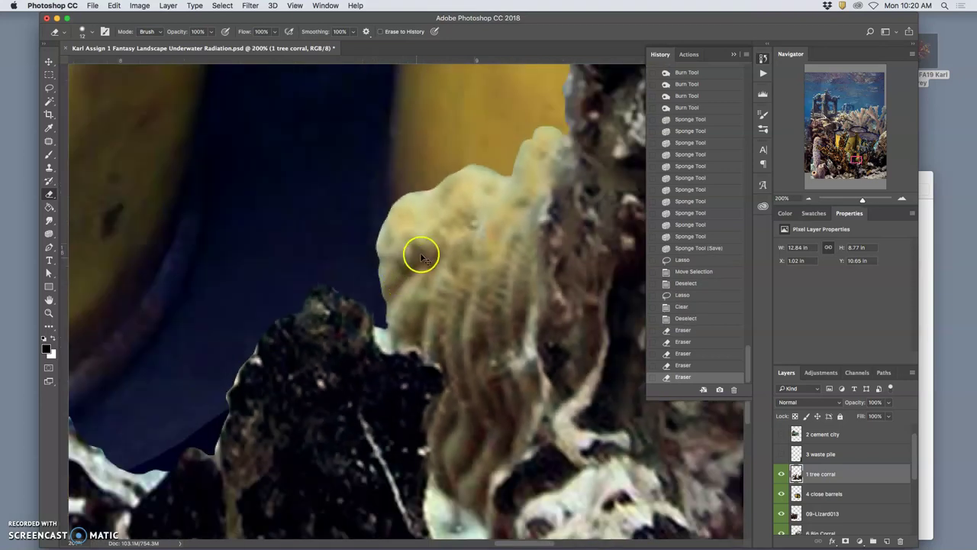
{"action": "key", "text": "super+minus"}
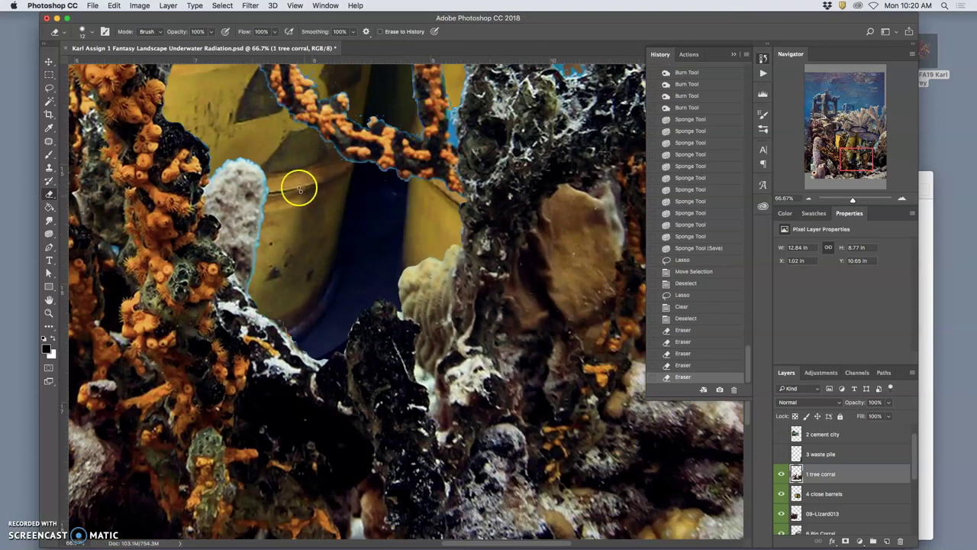
{"action": "left_click", "coordinate": [262, 167]}
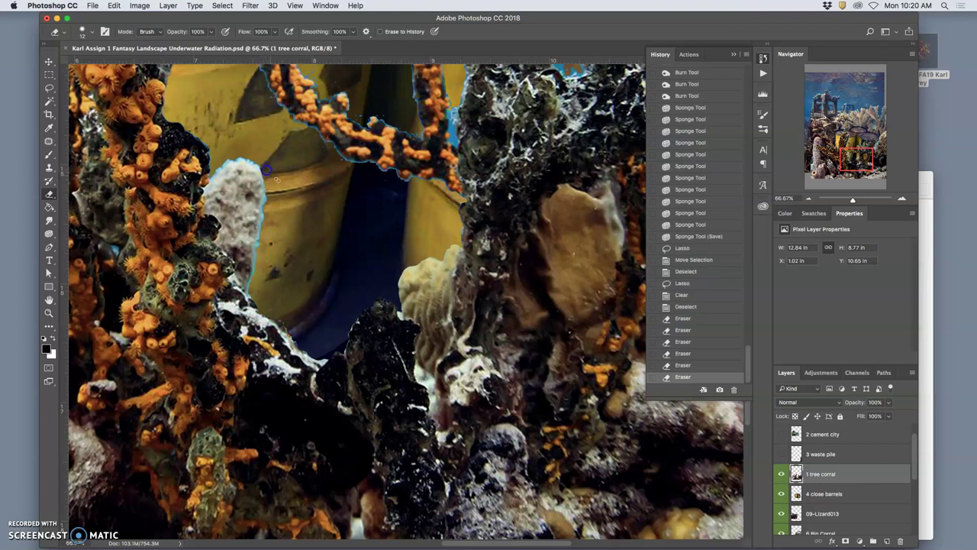
Magic Wand select the empty areas around the corals, sponges and dark coral.
{"action": "left_click", "coordinate": [50, 100]}
{"action": "left_click", "coordinate": [338, 226]}
{"action": "key", "text": "super+minus"}
{"action": "key", "text": "super+minus"}
{"action": "key", "text": "super+minus"}
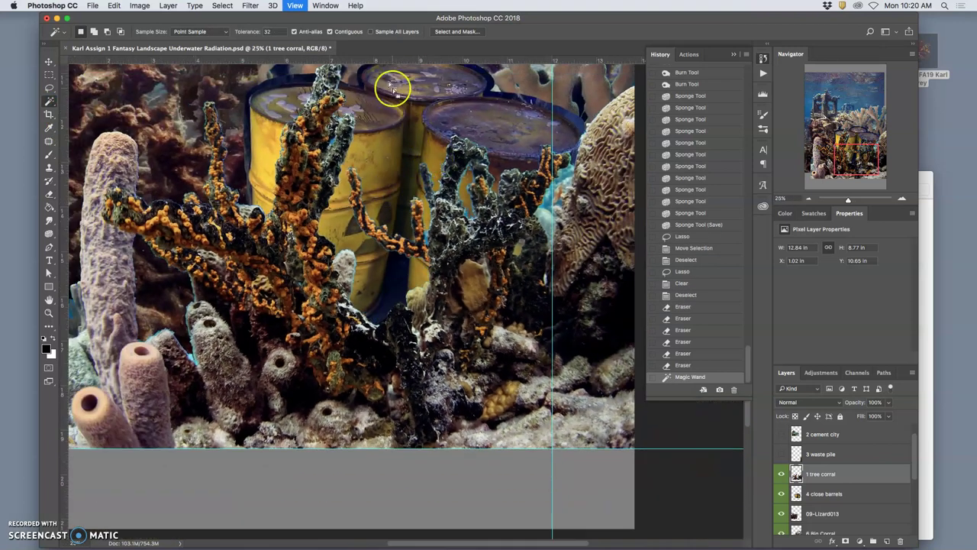
{"action": "key", "text": "super+minus"}
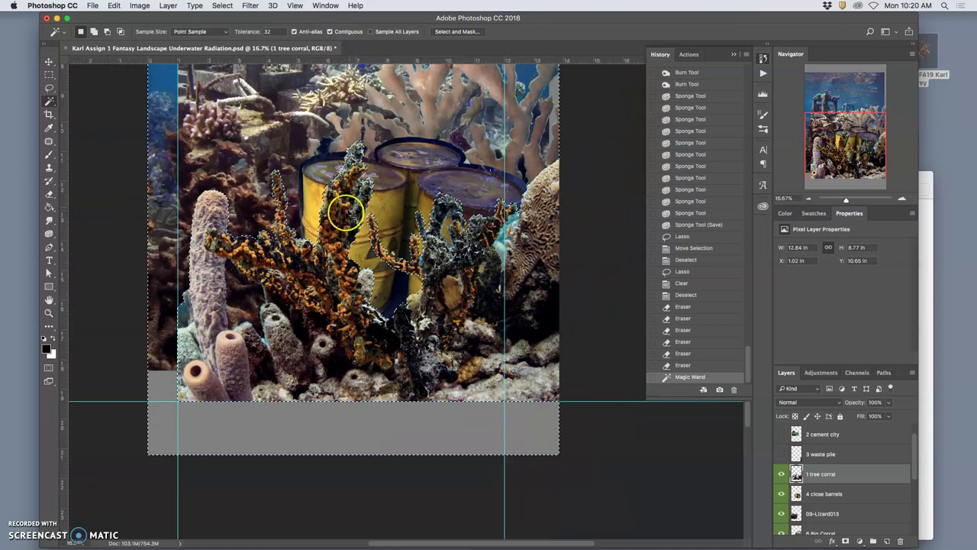
{"action": "left_click", "coordinate": [252, 305], "text": "shift"}
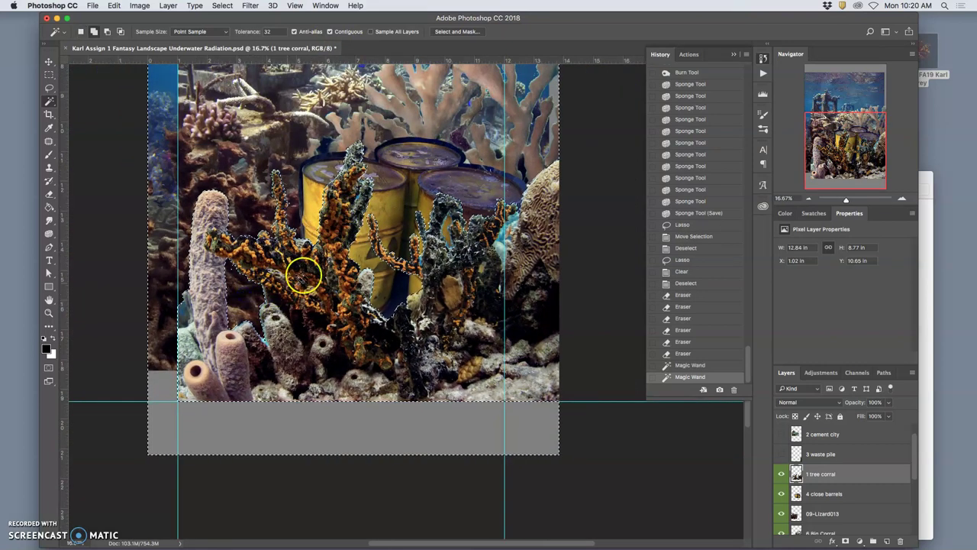
{"action": "left_click", "coordinate": [454, 219], "text": "shift"}
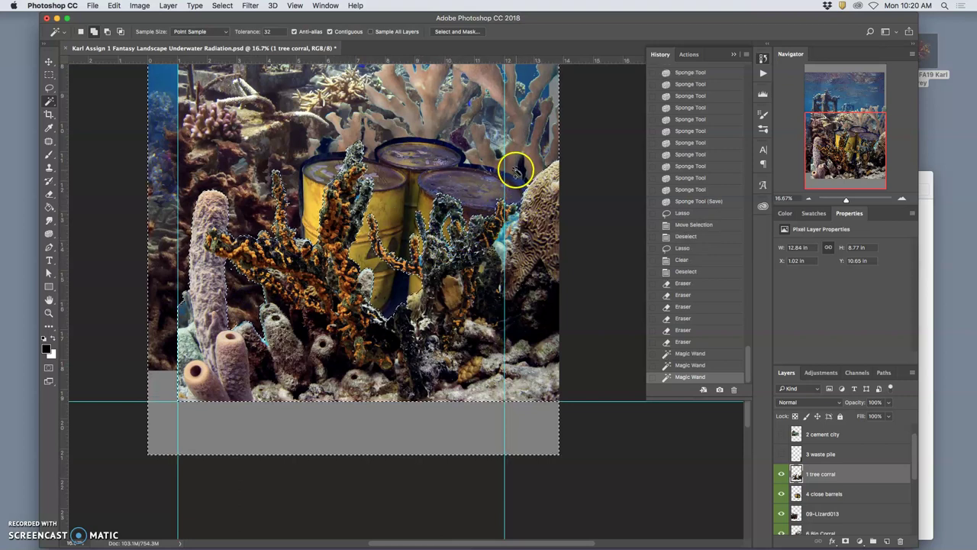
Add the blue strip near the orange coral branch to the selection, undoing the final addition.
{"action": "scroll", "coordinate": [467, 191], "scroll_direction": "up", "scroll_amount": 5}
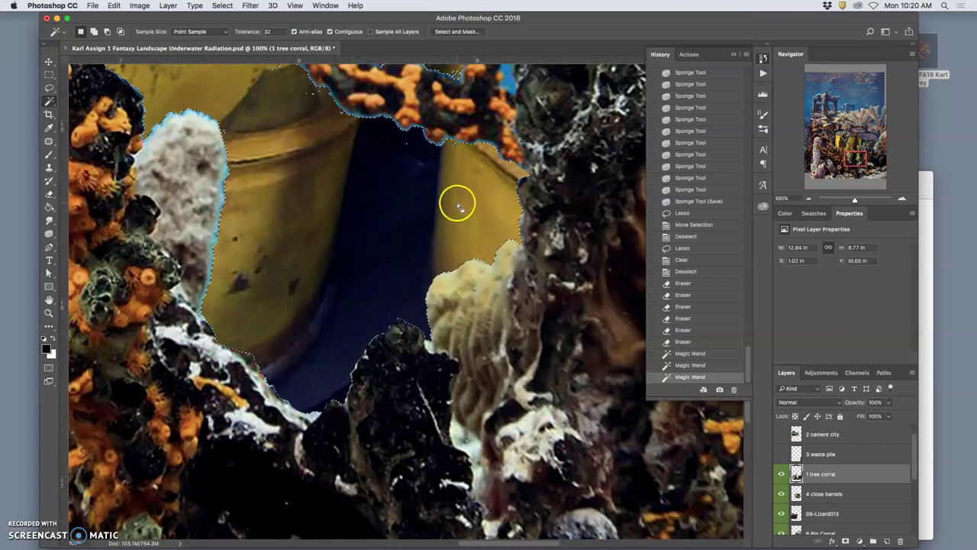
{"action": "left_click_drag", "start_coordinate": [453, 201], "coordinate": [343, 318]}
{"action": "left_click", "coordinate": [399, 201]}
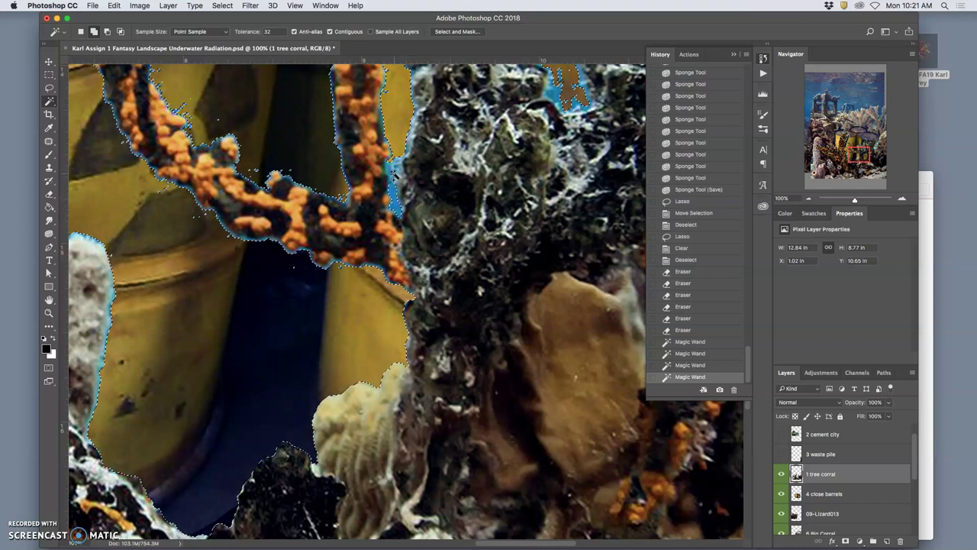
{"action": "left_click", "coordinate": [396, 195], "text": "shift"}
{"action": "left_click", "coordinate": [407, 143], "text": "shift"}
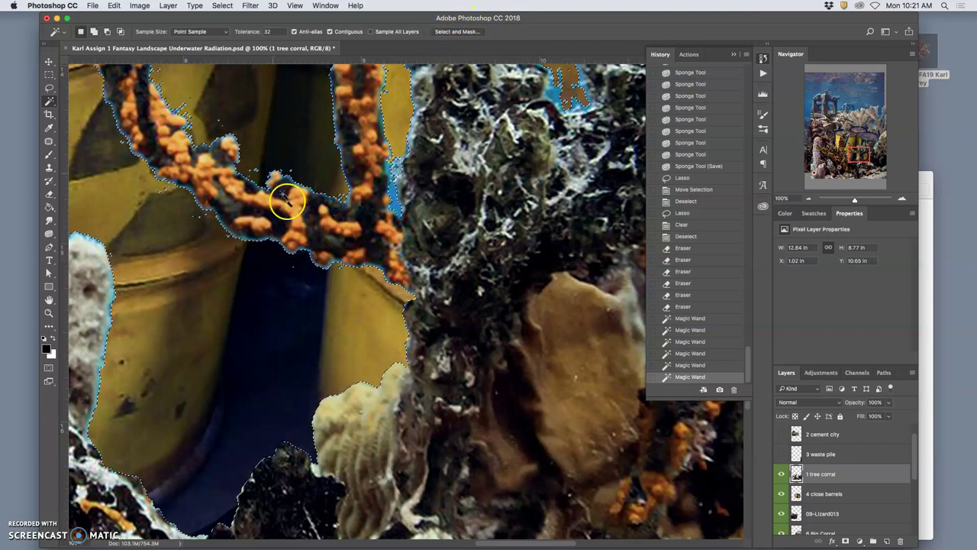
{"action": "left_click", "coordinate": [227, 243], "text": "shift"}
{"action": "key", "text": "super+z"}
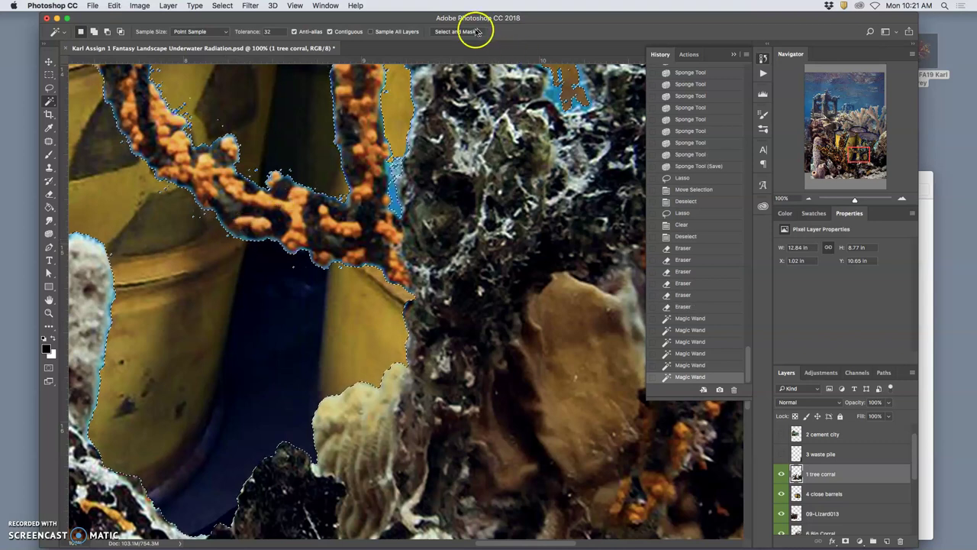
Refine the coral selection in Select and Mask with 5 px radius, 4.2 px feather and positive edge shift.
{"action": "left_click", "coordinate": [471, 33]}
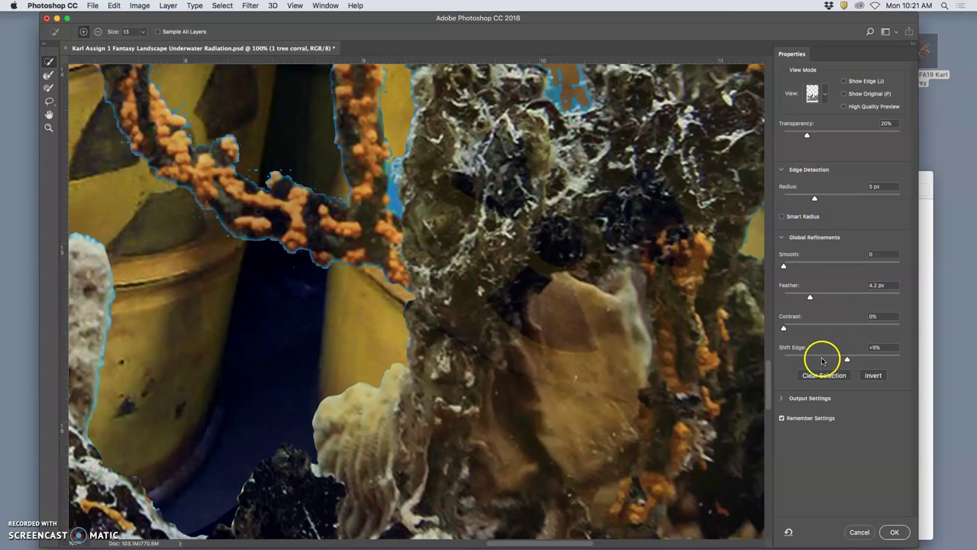
Apply the refined selection, delete the background around the coral from 1 tree corral, and deselect.
{"action": "left_click", "coordinate": [895, 532]}
{"action": "scroll", "coordinate": [405, 286], "scroll_direction": "up", "scroll_amount": 5}
{"action": "key", "text": "super+equal"}
{"action": "key", "text": "super+equal"}
{"action": "key", "text": "super+equal"}
{"action": "key", "text": "super+equal"}
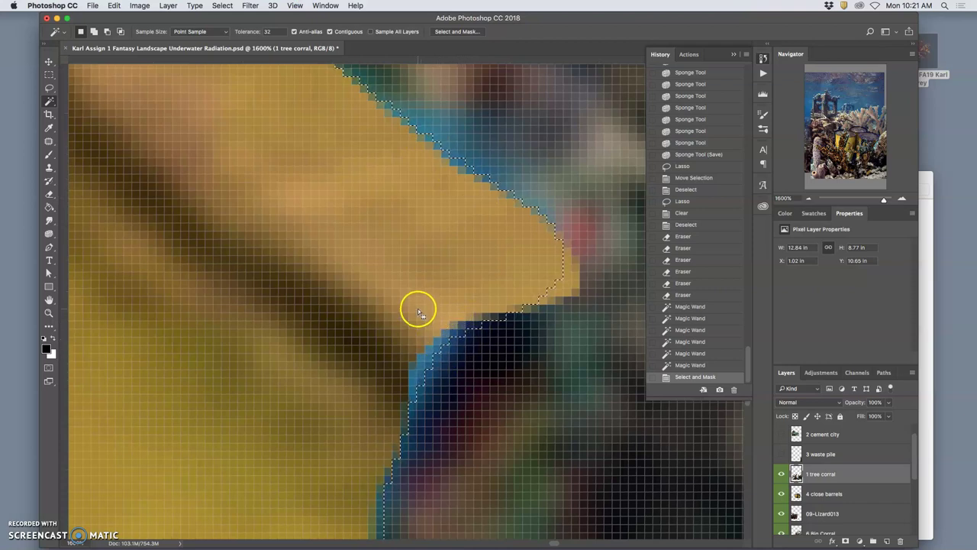
{"action": "key", "text": "Delete"}
{"action": "key", "text": "Delete"}
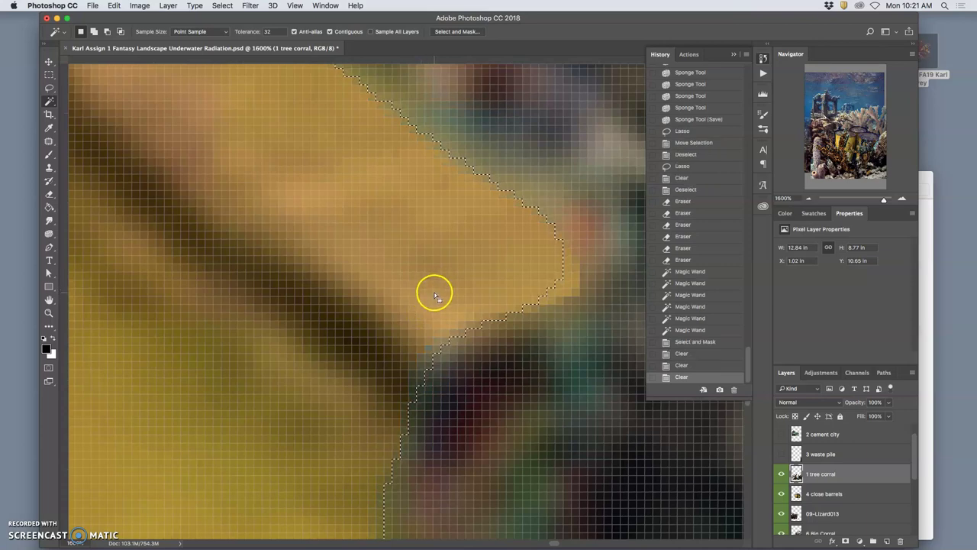
{"action": "key", "text": "Delete"}
{"action": "key", "text": "super+minus"}
{"action": "key", "text": "super+minus"}
{"action": "key", "text": "super+minus"}
{"action": "key", "text": "super+minus"}
{"action": "key", "text": "super+minus"}
{"action": "key", "text": "super+minus"}
{"action": "key", "text": "super+minus"}
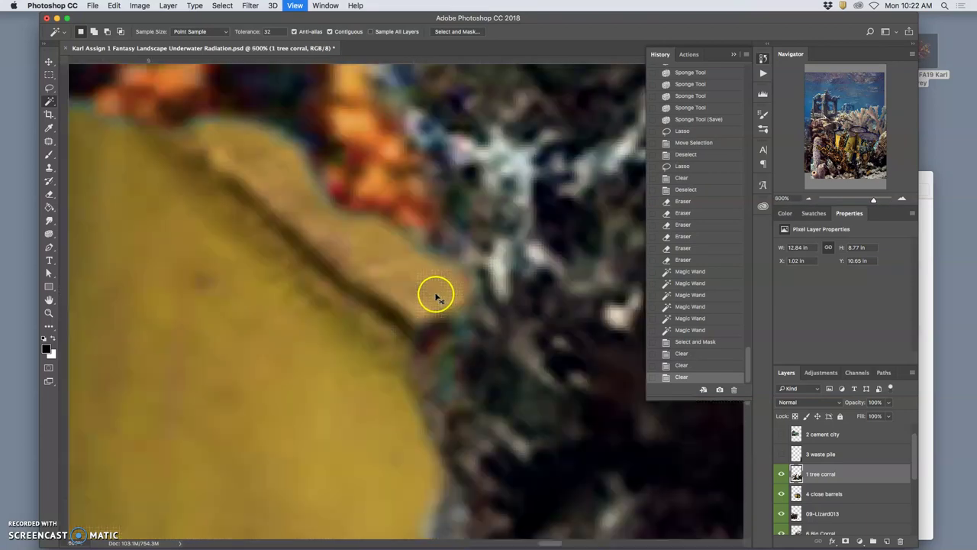
{"action": "key", "text": "super+minus"}
{"action": "key", "text": "super+minus"}
{"action": "key", "text": "super+minus"}
{"action": "key", "text": "super+minus"}
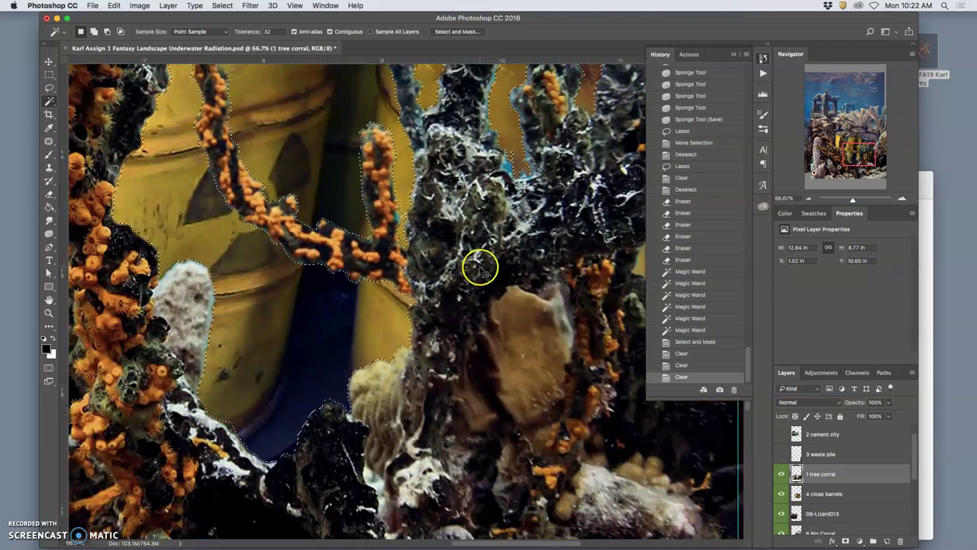
{"action": "key", "text": "Delete"}
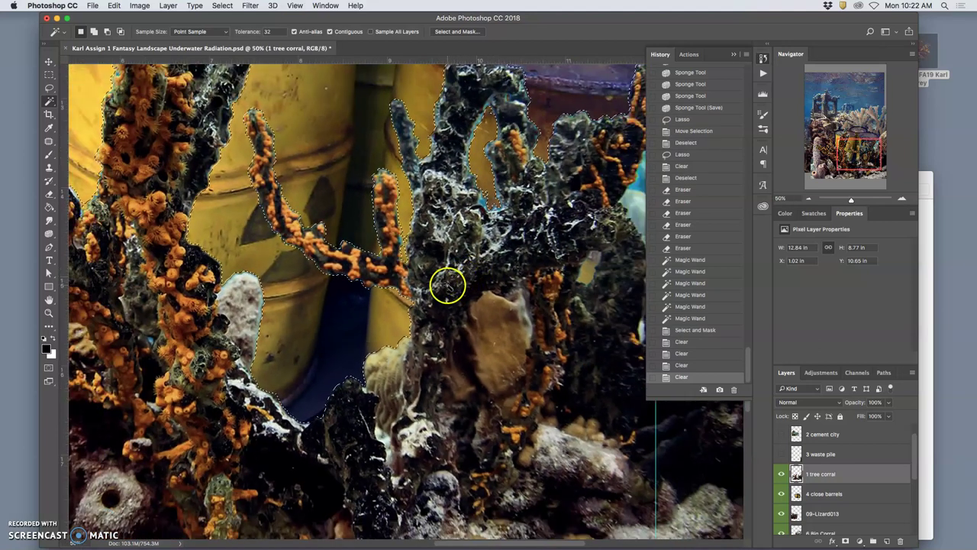
{"action": "key", "text": "Delete"}
{"action": "key", "text": "super+d"}
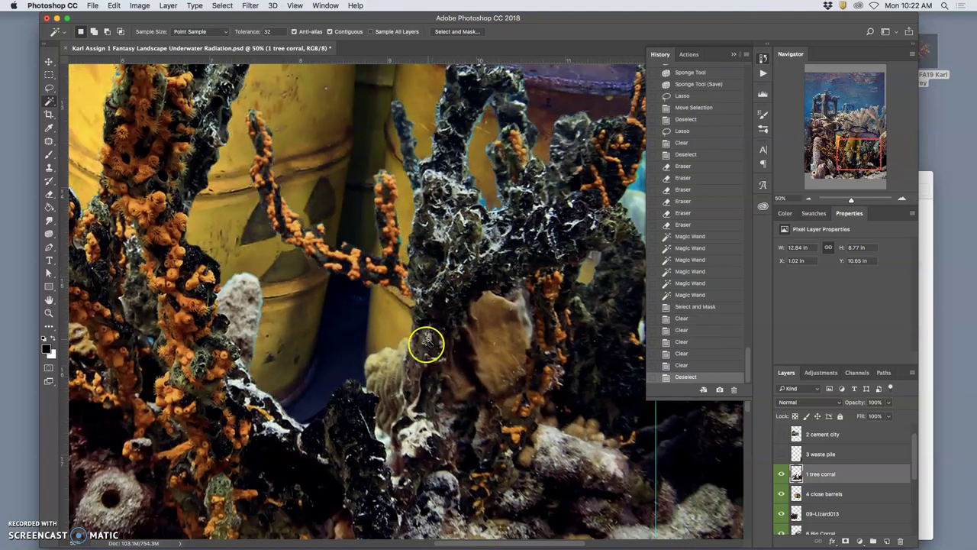
{"action": "key", "text": "super+equal"}
{"action": "key", "text": "super+equal"}
{"action": "key", "text": "super+equal"}
{"action": "key", "text": "super+equal"}
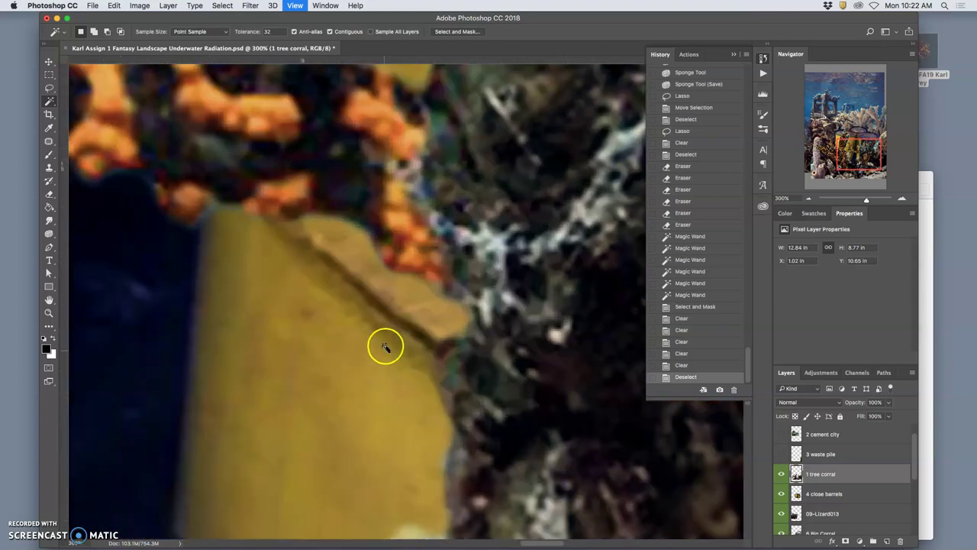
{"action": "left_click_drag", "start_coordinate": [386, 344], "coordinate": [388, 433]}
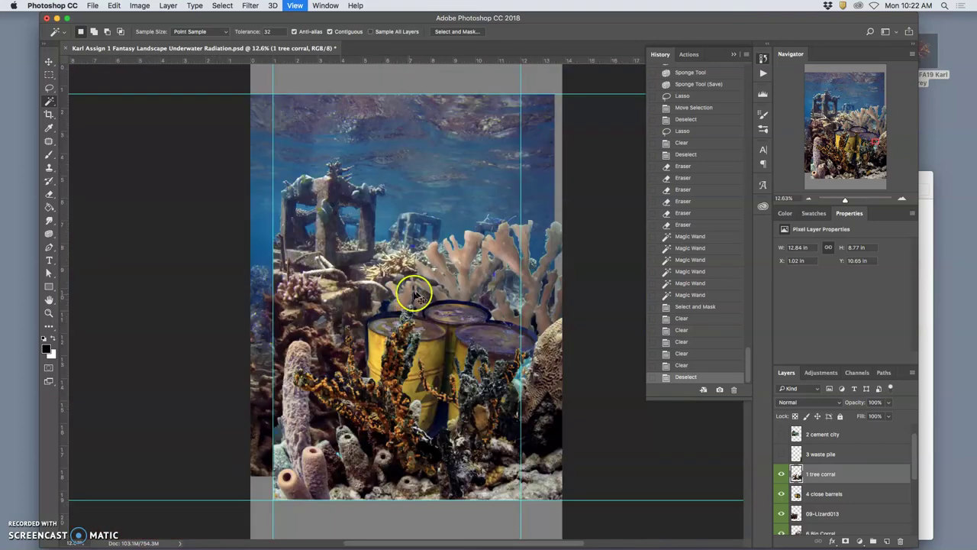
{"action": "key", "text": "super+plus"}
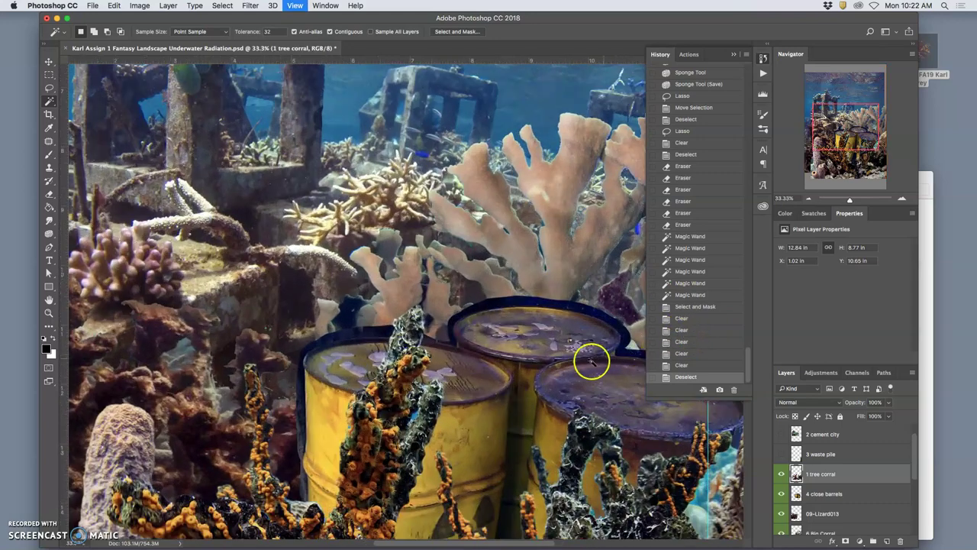
{"action": "scroll", "coordinate": [580, 364], "scroll_direction": "down", "scroll_amount": 5}
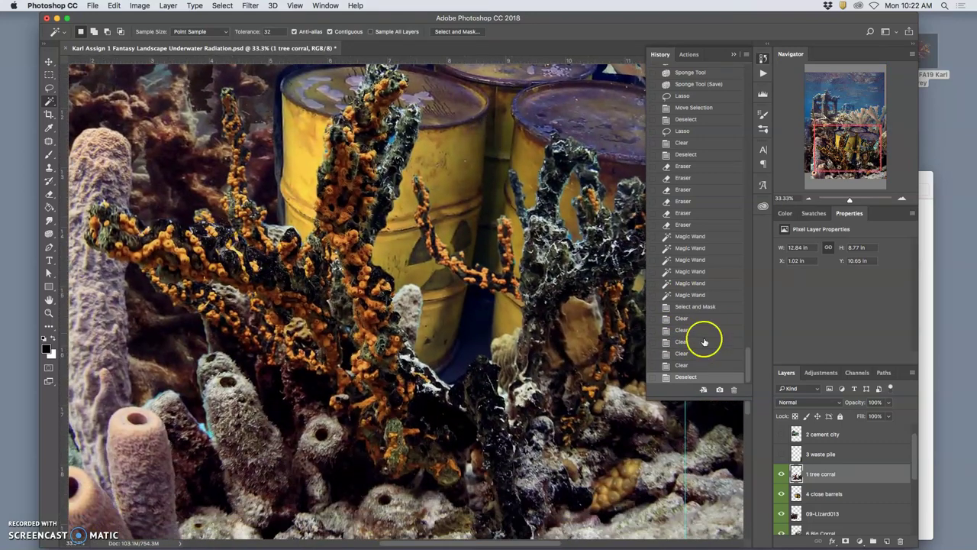
{"action": "left_click", "coordinate": [684, 294]}
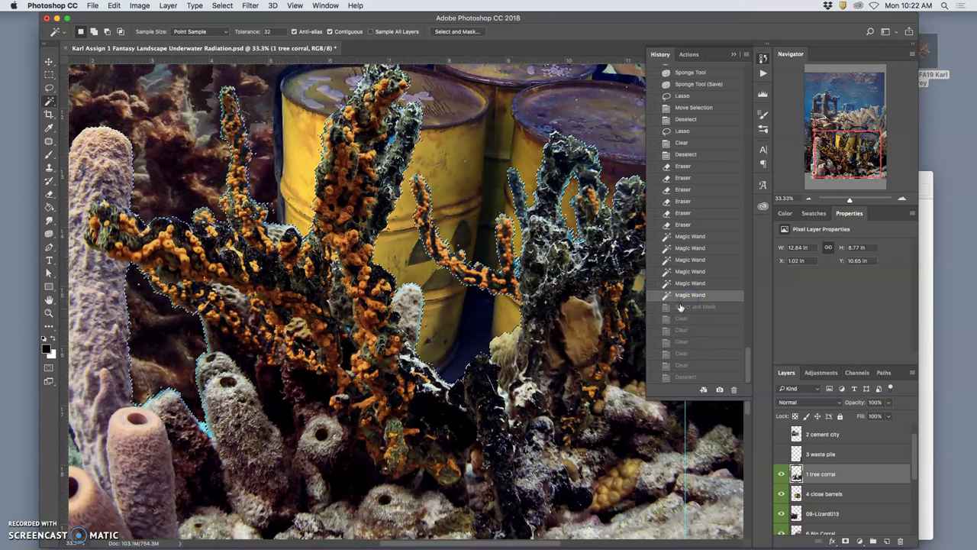
{"action": "left_click", "coordinate": [682, 225]}
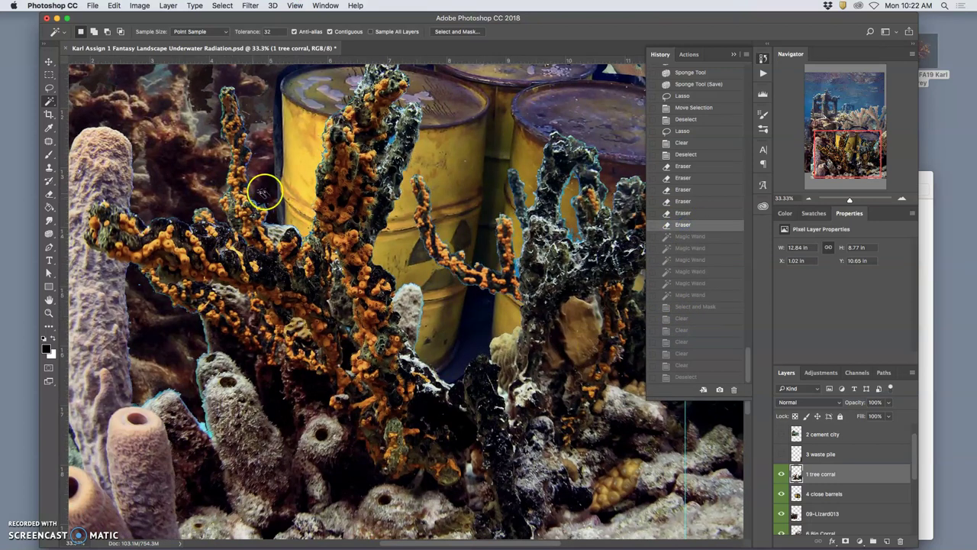
{"action": "key", "text": "super+equal"}
{"action": "key", "text": "super+equal"}
{"action": "key", "text": "super+equal"}
{"action": "key", "text": "super+equal"}
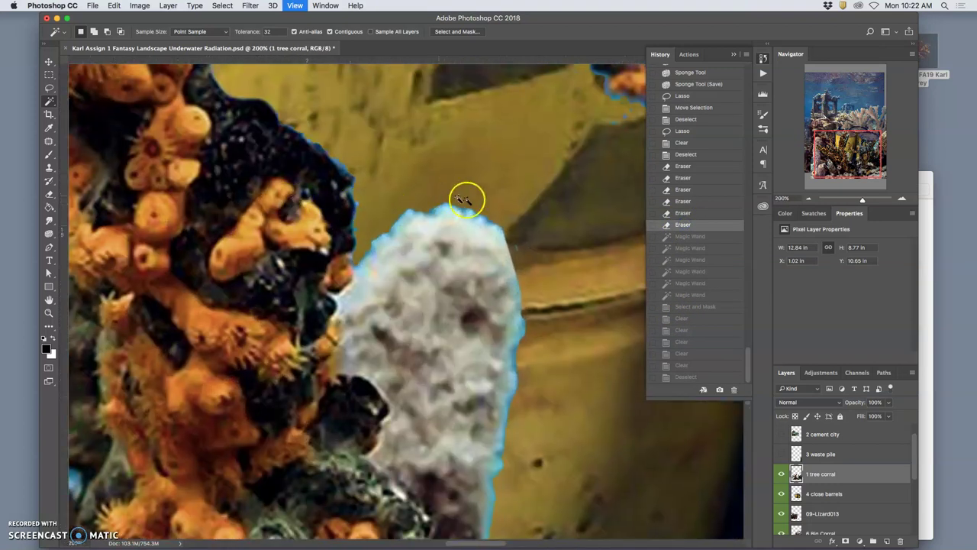
{"action": "left_click_drag", "start_coordinate": [415, 338], "coordinate": [338, 266]}
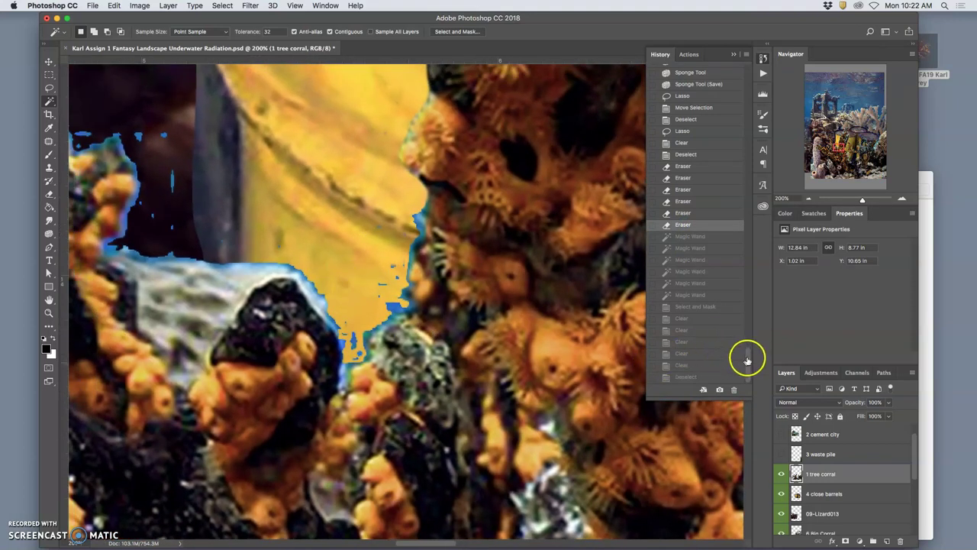
{"action": "left_click", "coordinate": [686, 376]}
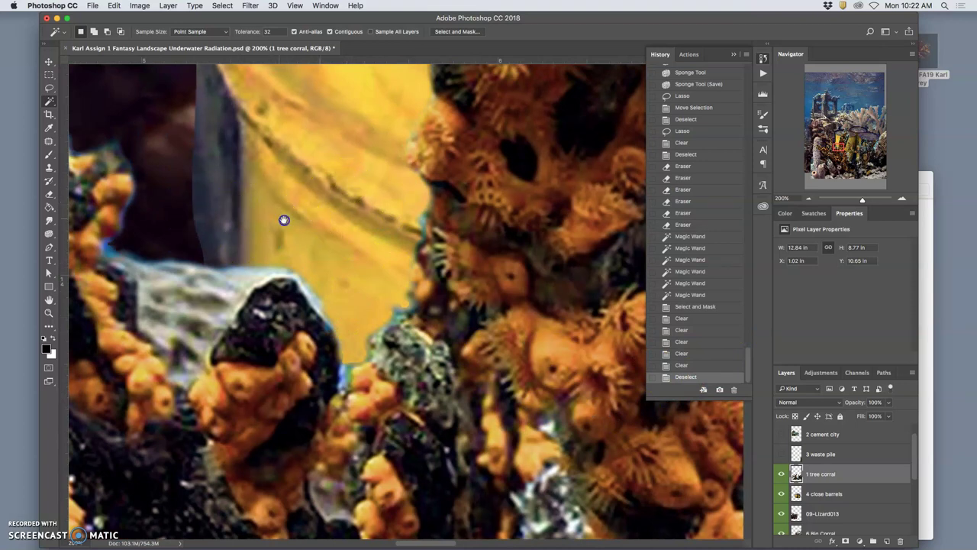
{"action": "mouse_move", "coordinate": [297, 218]}
{"action": "left_mouse_down"}
{"action": "mouse_move", "coordinate": [349, 205]}
{"action": "mouse_move", "coordinate": [397, 168]}
{"action": "mouse_move", "coordinate": [410, 191]}
{"action": "mouse_move", "coordinate": [425, 145]}
{"action": "left_mouse_up"}
Erase leftover fringe specks along several coral edges, checking the result at 100% view.
{"action": "left_click", "coordinate": [48, 193]}
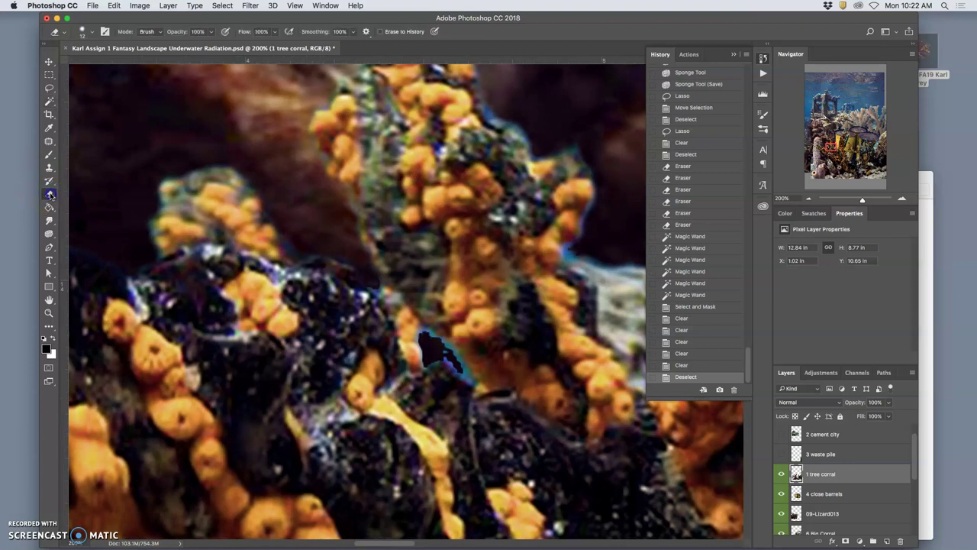
{"action": "mouse_move", "coordinate": [442, 366]}
{"action": "left_mouse_down"}
{"action": "mouse_move", "coordinate": [424, 335]}
{"action": "mouse_move", "coordinate": [439, 338]}
{"action": "left_mouse_up"}
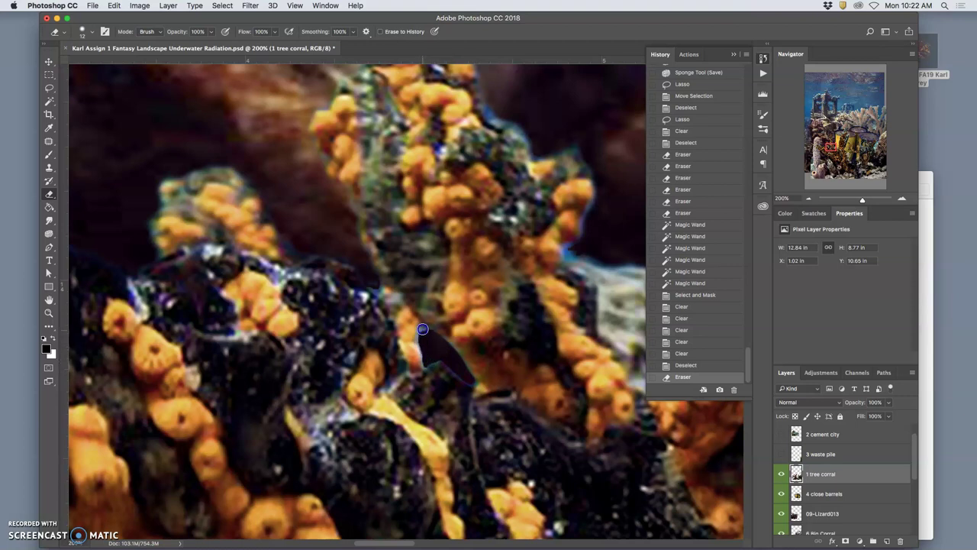
{"action": "left_click_drag", "start_coordinate": [428, 332], "coordinate": [443, 353]}
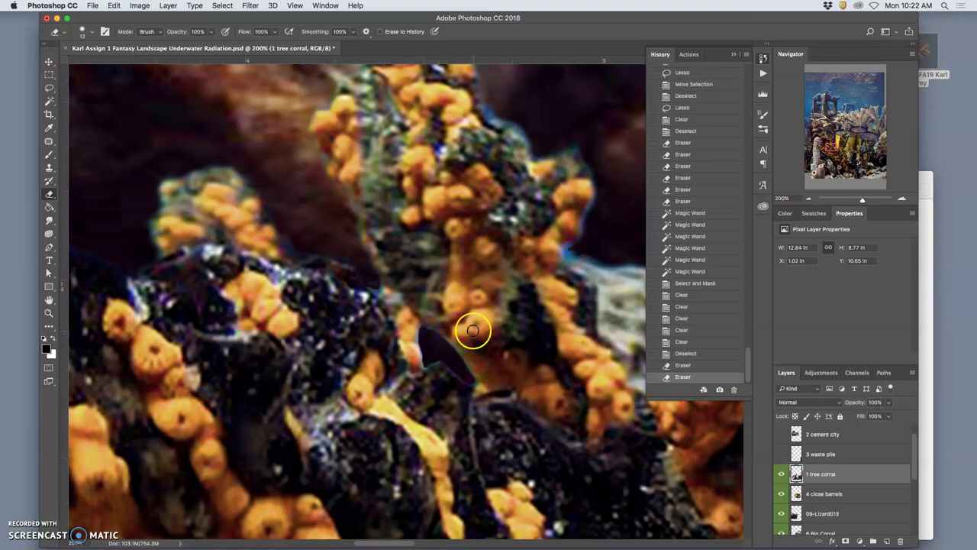
{"action": "key", "text": "space"}
{"action": "mouse_move", "coordinate": [509, 343]}
{"action": "left_mouse_down"}
{"action": "mouse_move", "coordinate": [338, 310]}
{"action": "mouse_move", "coordinate": [414, 323]}
{"action": "mouse_move", "coordinate": [353, 330]}
{"action": "mouse_move", "coordinate": [405, 342]}
{"action": "mouse_move", "coordinate": [321, 343]}
{"action": "mouse_move", "coordinate": [365, 309]}
{"action": "mouse_move", "coordinate": [347, 274]}
{"action": "mouse_move", "coordinate": [407, 360]}
{"action": "mouse_move", "coordinate": [301, 277]}
{"action": "mouse_move", "coordinate": [311, 288]}
{"action": "mouse_move", "coordinate": [432, 273]}
{"action": "mouse_move", "coordinate": [313, 389]}
{"action": "mouse_move", "coordinate": [327, 349]}
{"action": "mouse_move", "coordinate": [409, 314]}
{"action": "mouse_move", "coordinate": [348, 322]}
{"action": "mouse_move", "coordinate": [336, 358]}
{"action": "mouse_move", "coordinate": [343, 379]}
{"action": "mouse_move", "coordinate": [301, 218]}
{"action": "mouse_move", "coordinate": [351, 320]}
{"action": "mouse_move", "coordinate": [351, 180]}
{"action": "left_mouse_up"}
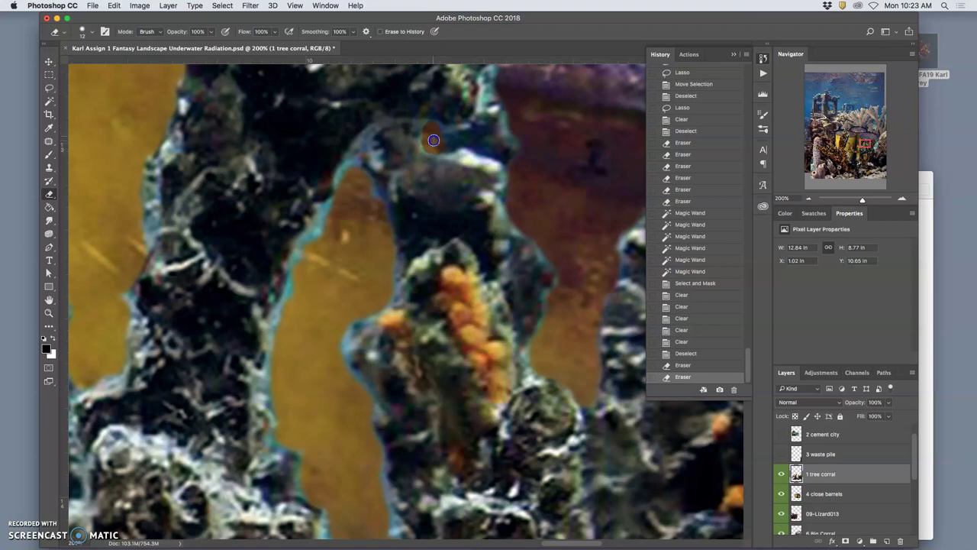
{"action": "left_click_drag", "start_coordinate": [434, 137], "coordinate": [431, 136]}
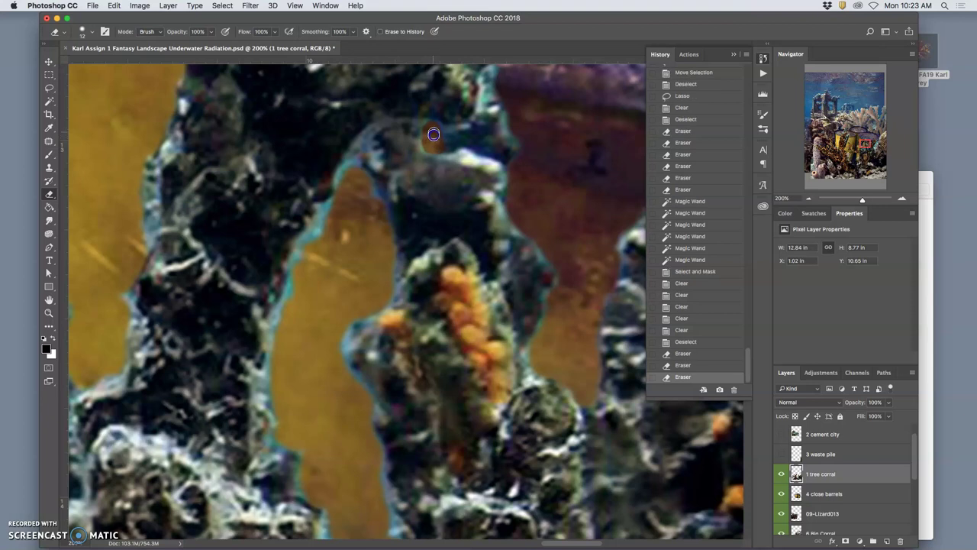
{"action": "left_click", "coordinate": [433, 135]}
{"action": "left_click", "coordinate": [295, 5]}
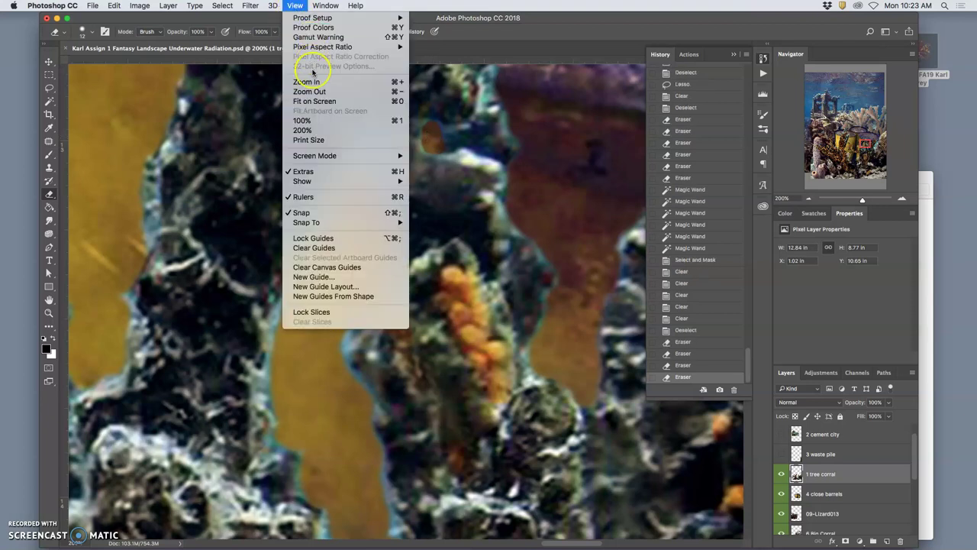
{"action": "left_click", "coordinate": [304, 120]}
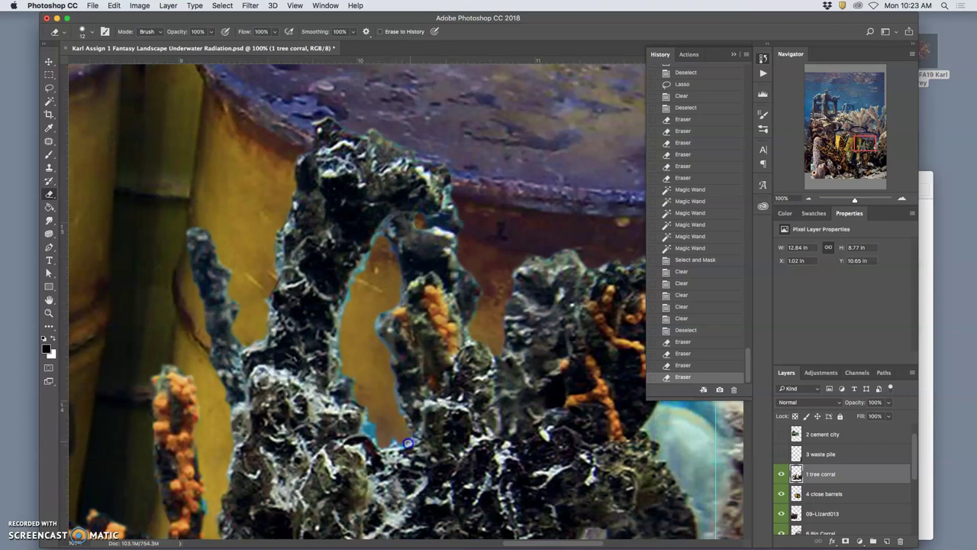
{"action": "left_click", "coordinate": [406, 442]}
Lasso the blue fringe inside the coral arch, refine it in Select and Mask, delete it and deselect.
{"action": "left_click", "coordinate": [49, 88]}
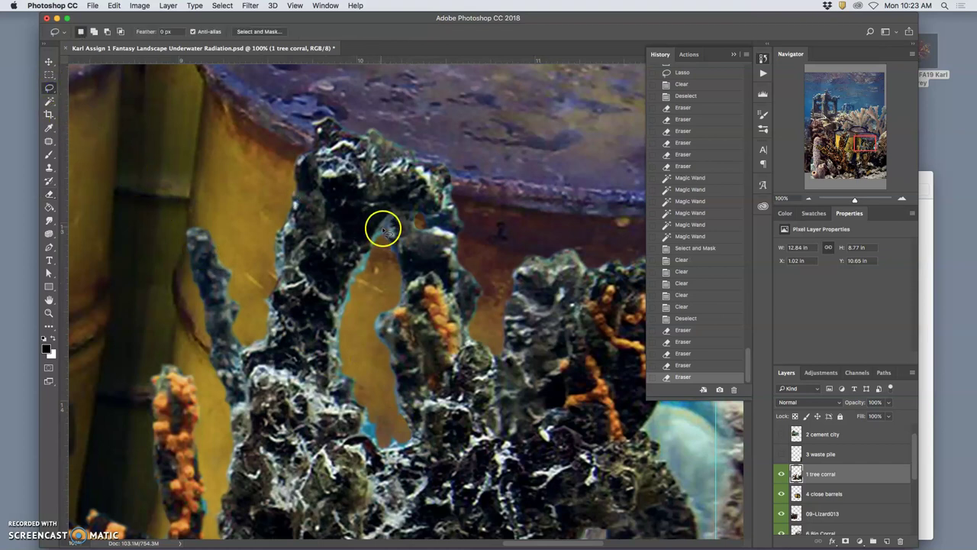
{"action": "left_click_drag", "start_coordinate": [384, 235], "coordinate": [386, 237]}
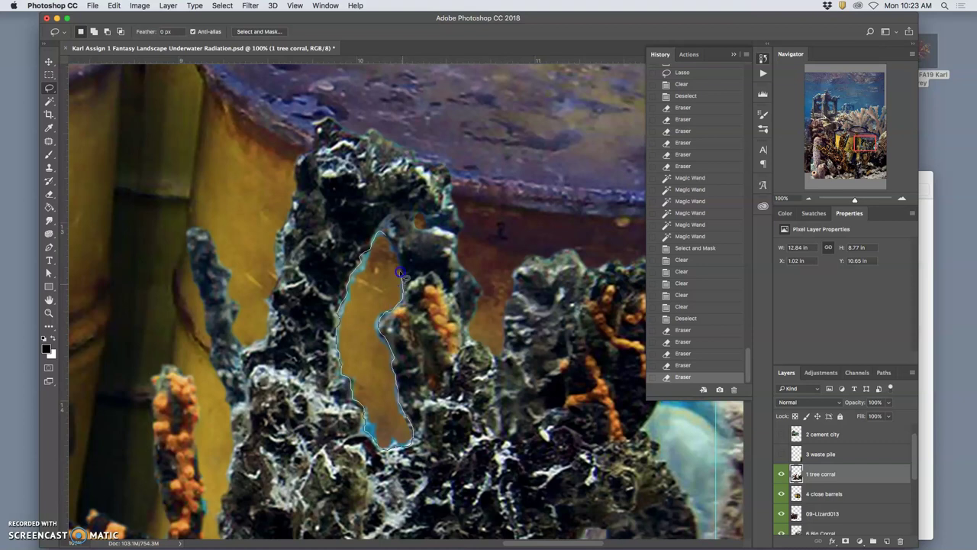
{"action": "left_click", "coordinate": [386, 233]}
{"action": "left_click", "coordinate": [259, 32]}
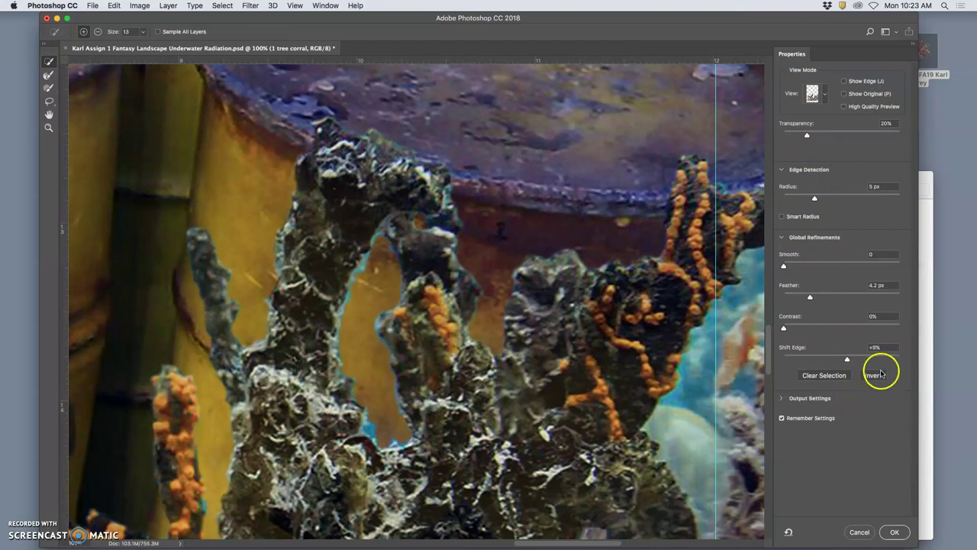
{"action": "left_click", "coordinate": [895, 524]}
{"action": "key", "text": "Delete"}
{"action": "key", "text": "Delete"}
{"action": "key", "text": "super+d"}
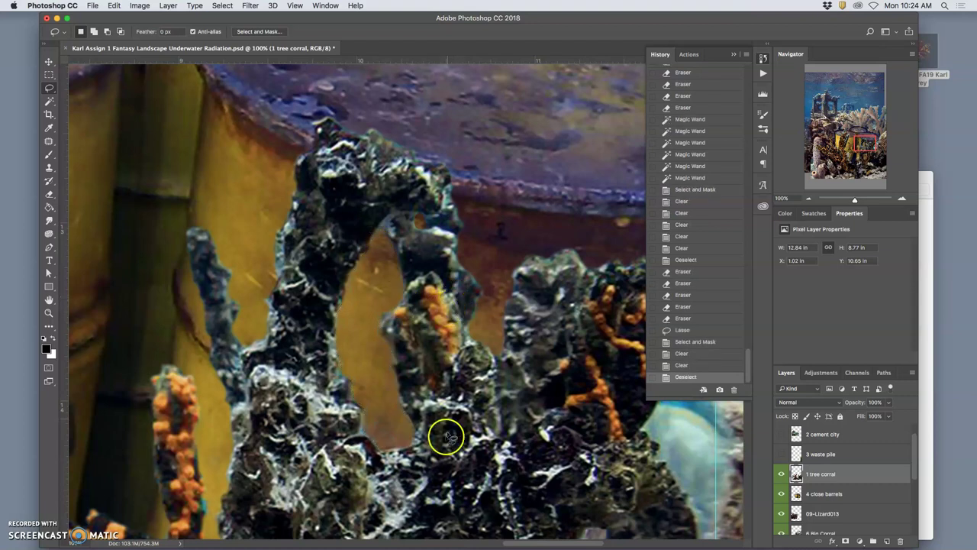